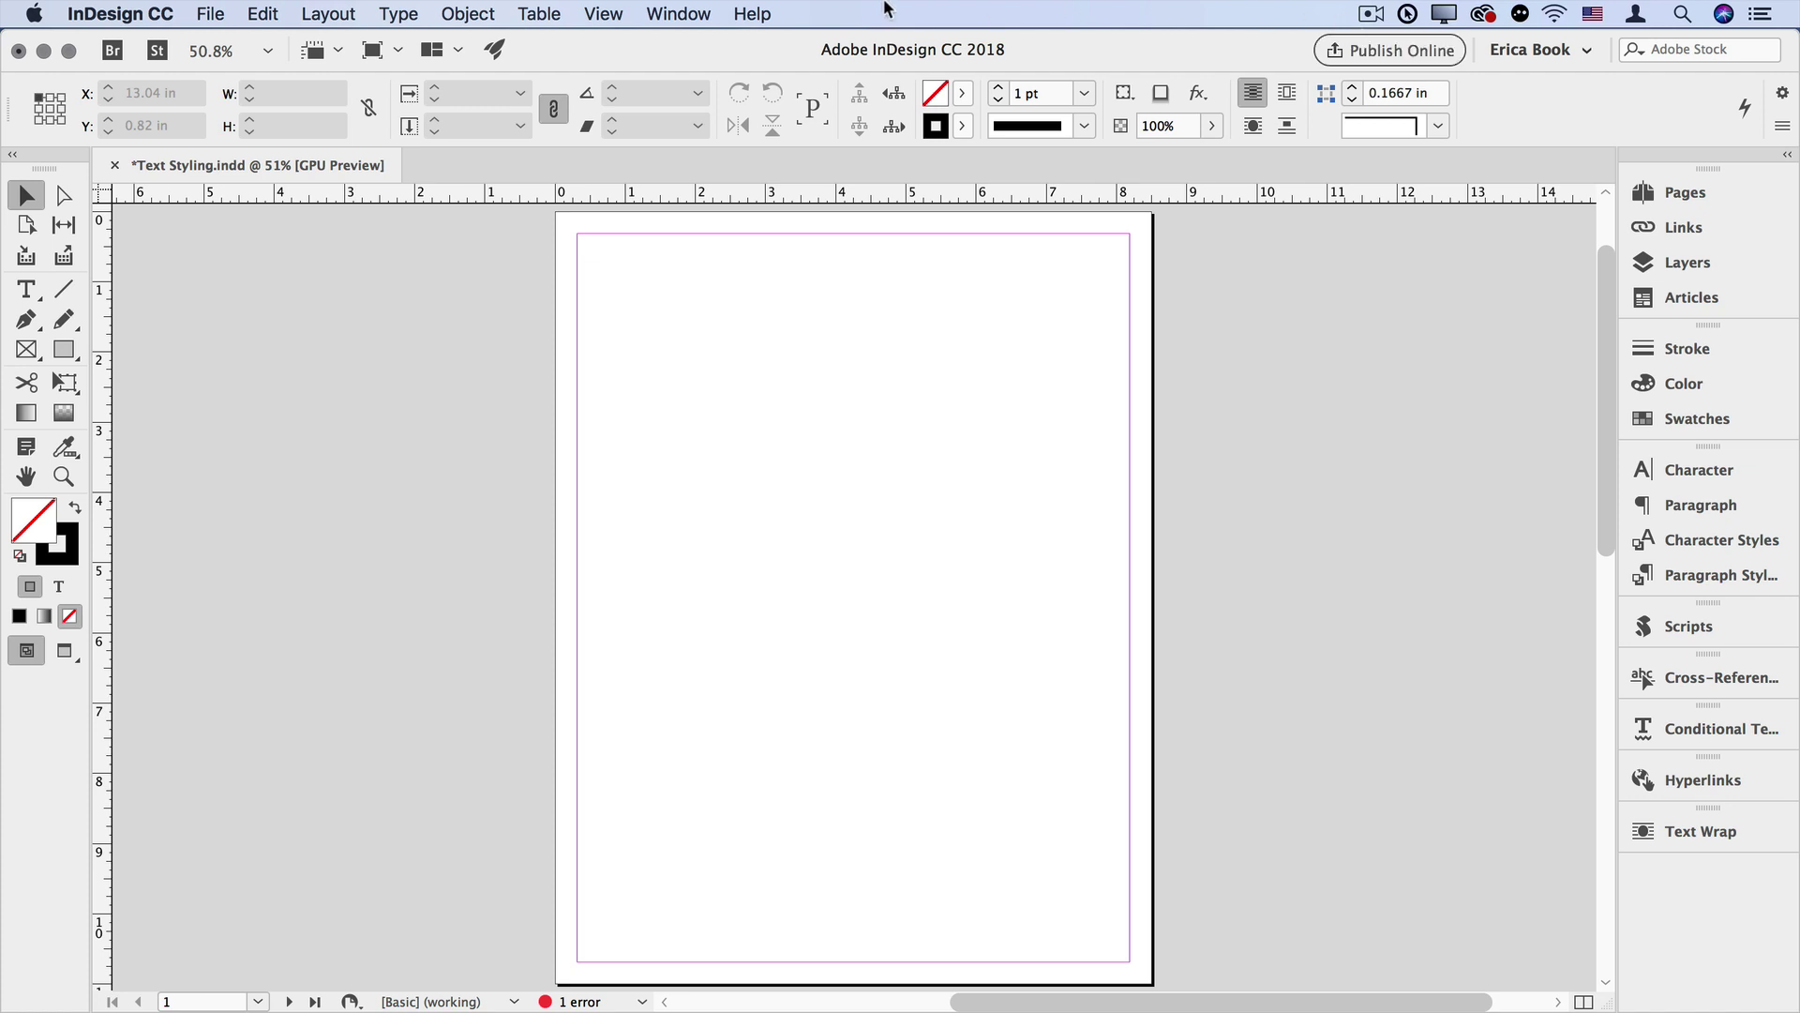
Step: Load Time Travel.rtf for placing with Remove Styles and Formatting and Preserve Local Overrides
{"action": "left_click", "coordinate": [213, 13]}
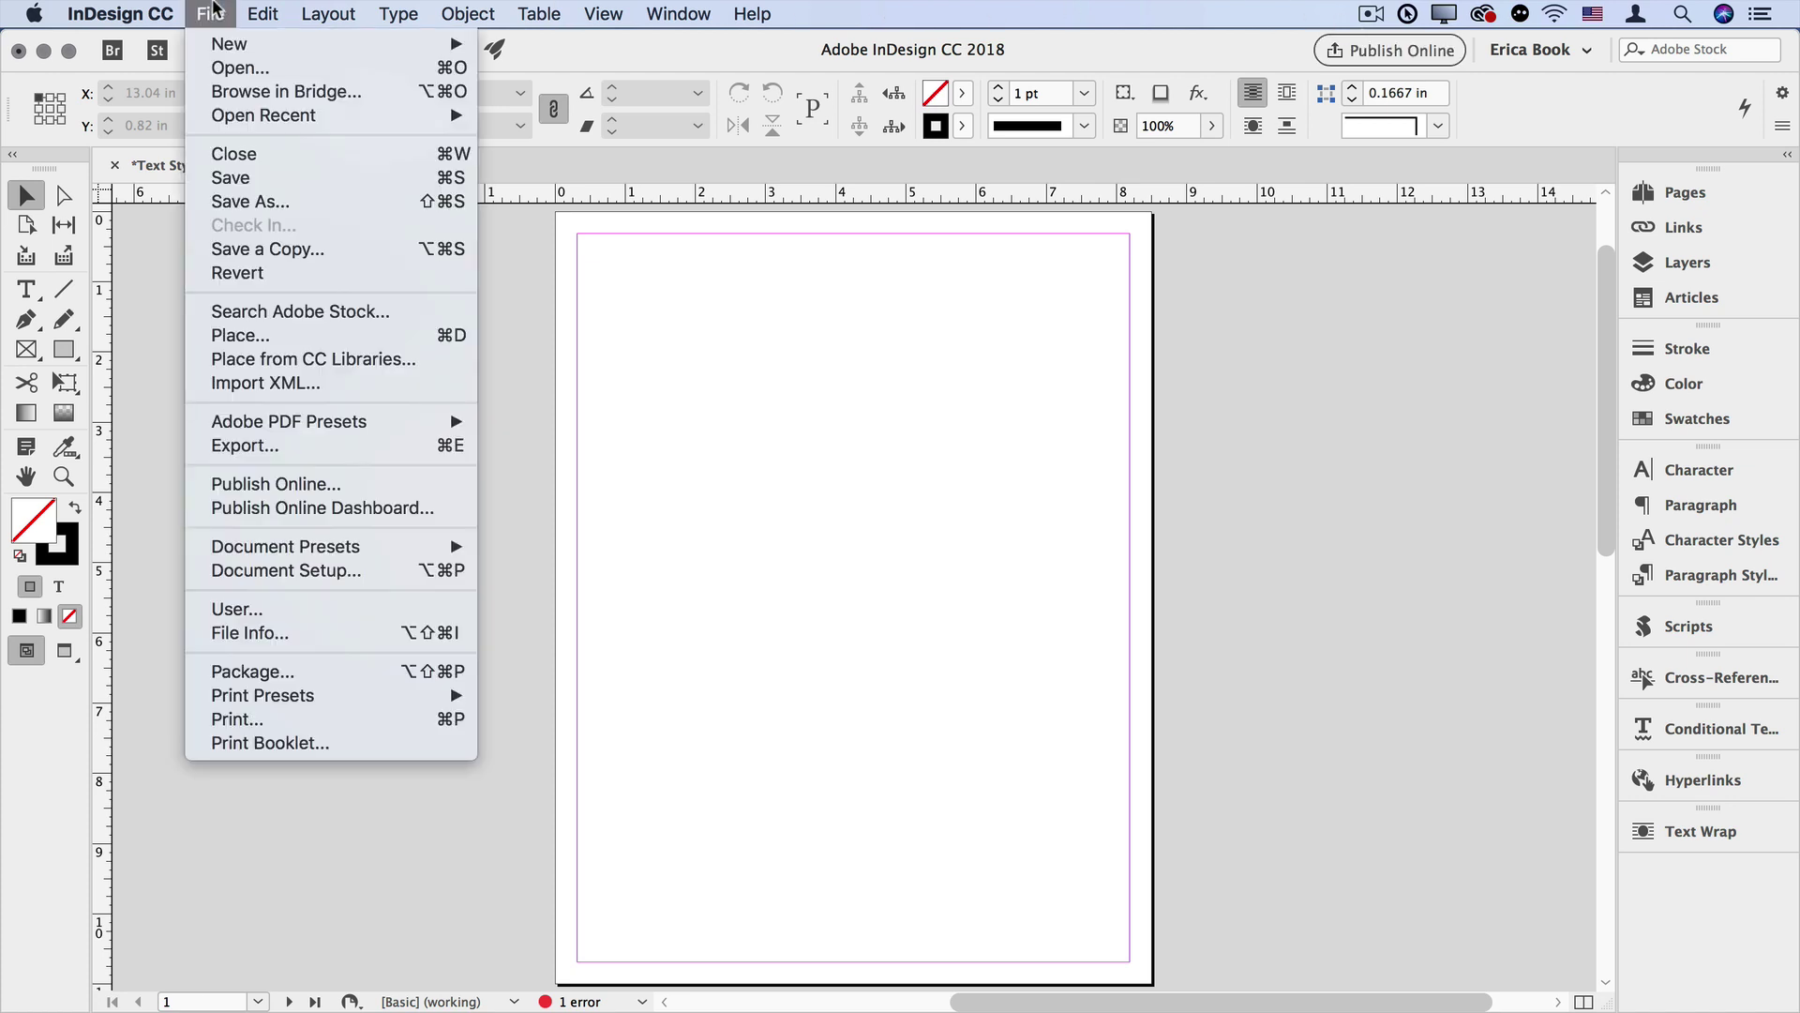
{"action": "left_click", "coordinate": [306, 335]}
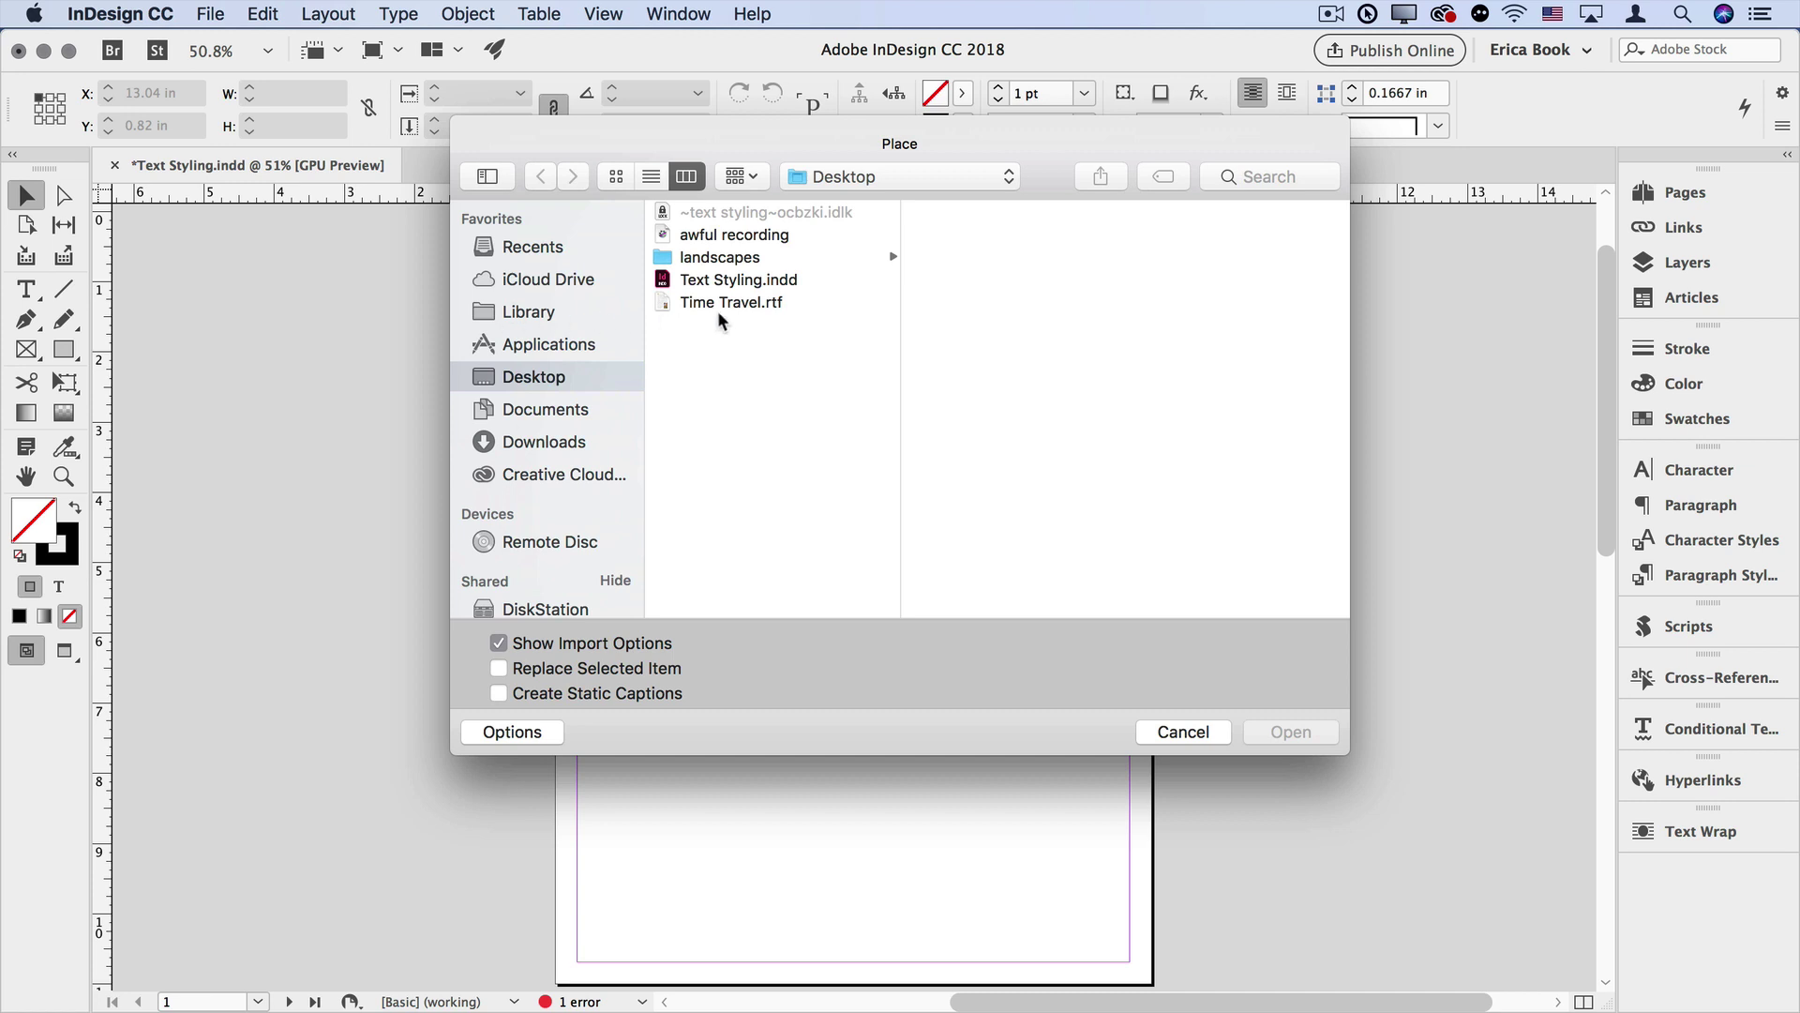
{"action": "left_click", "coordinate": [728, 305]}
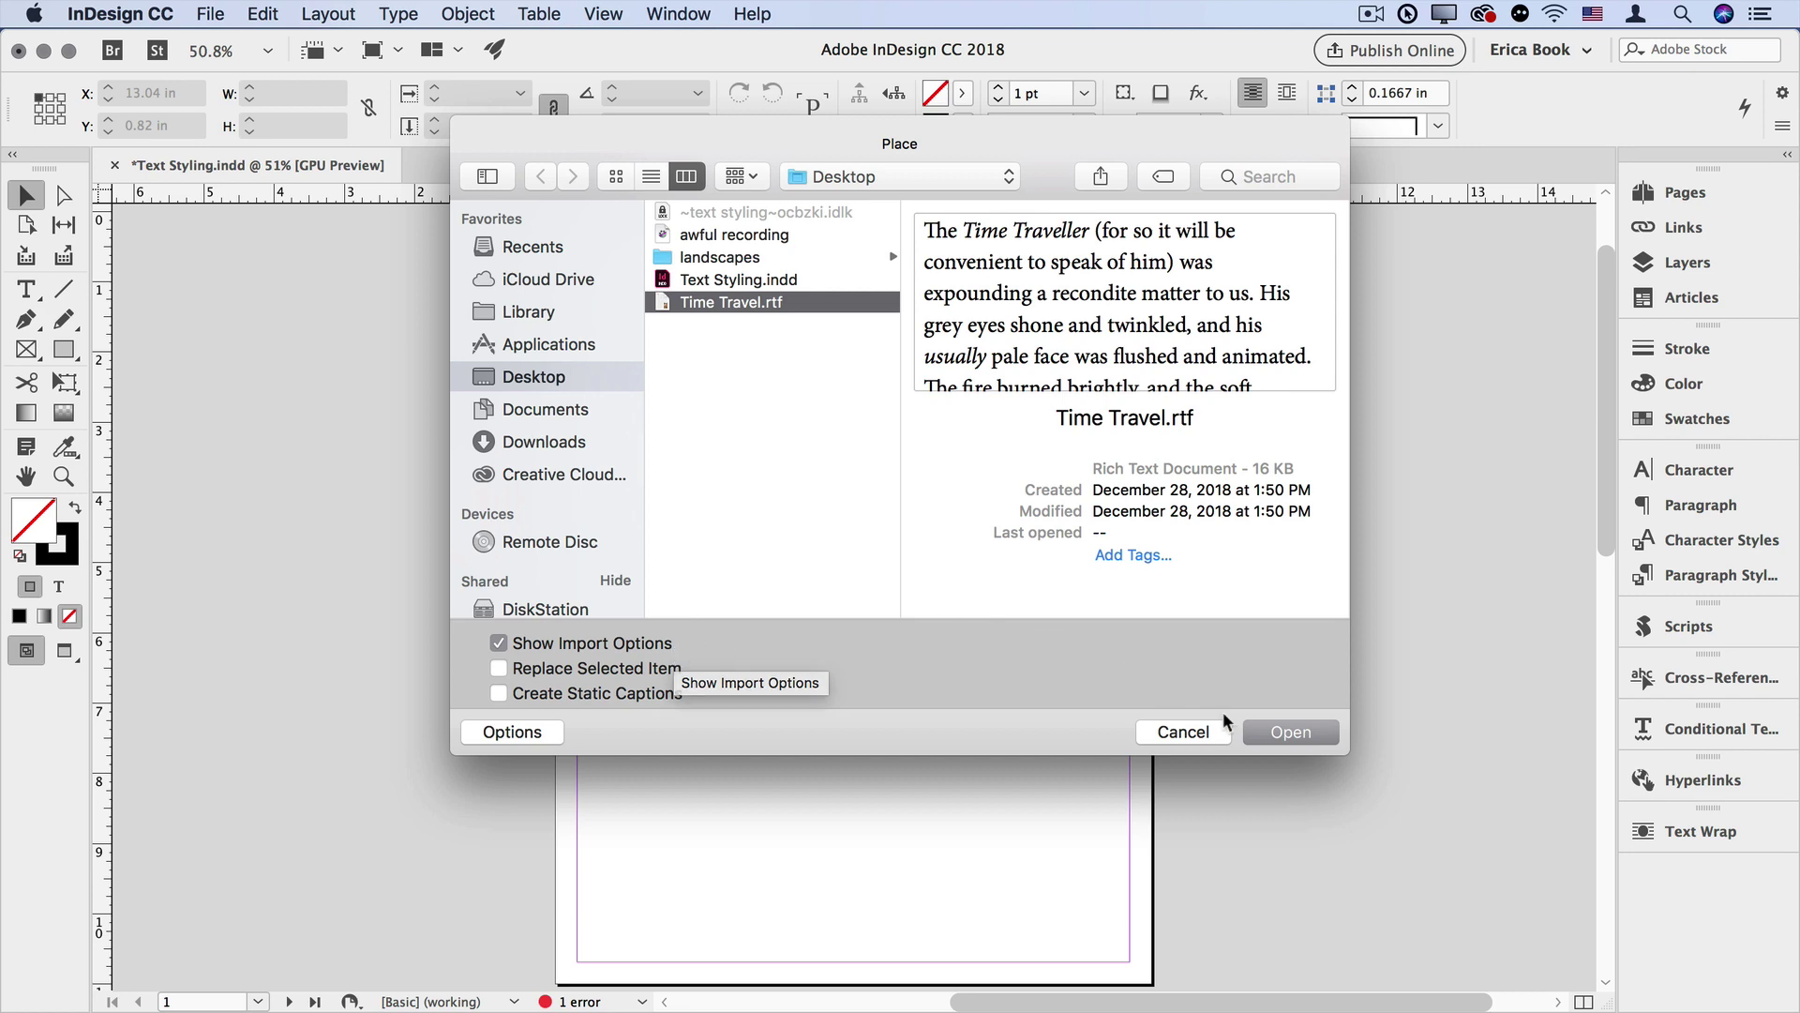
{"action": "left_click", "coordinate": [1261, 733]}
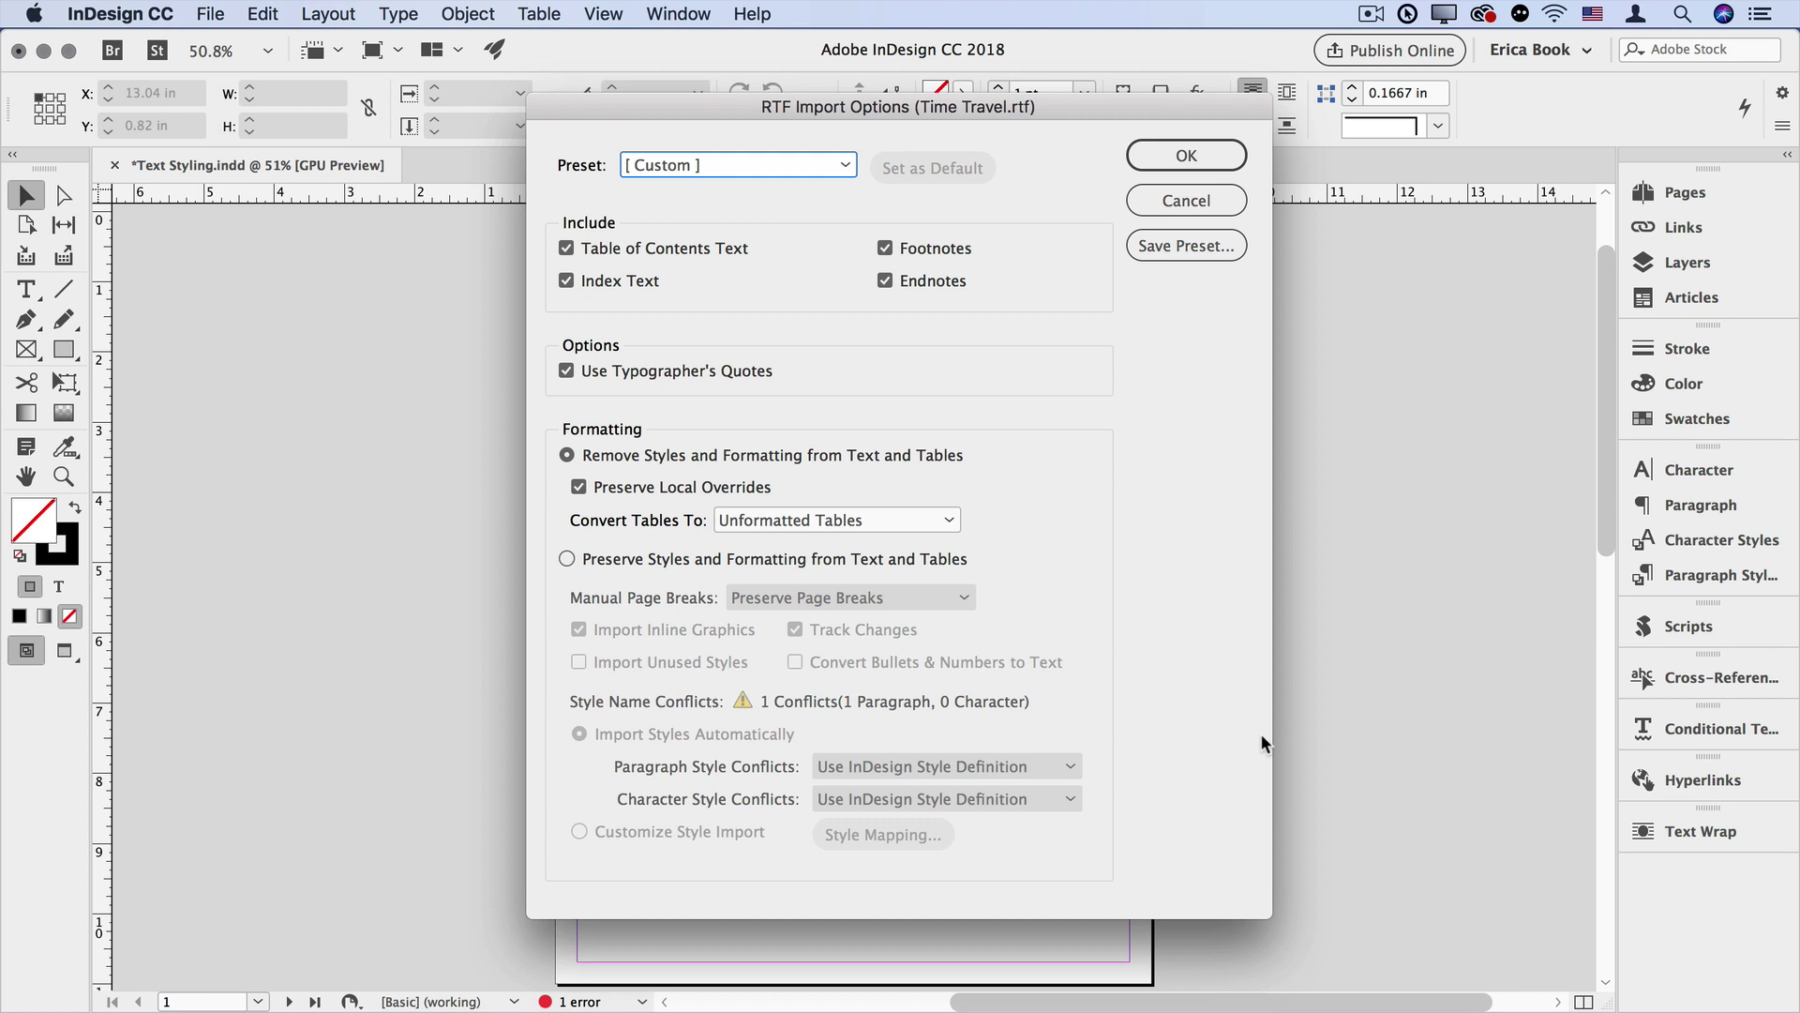
{"action": "left_click", "coordinate": [654, 455]}
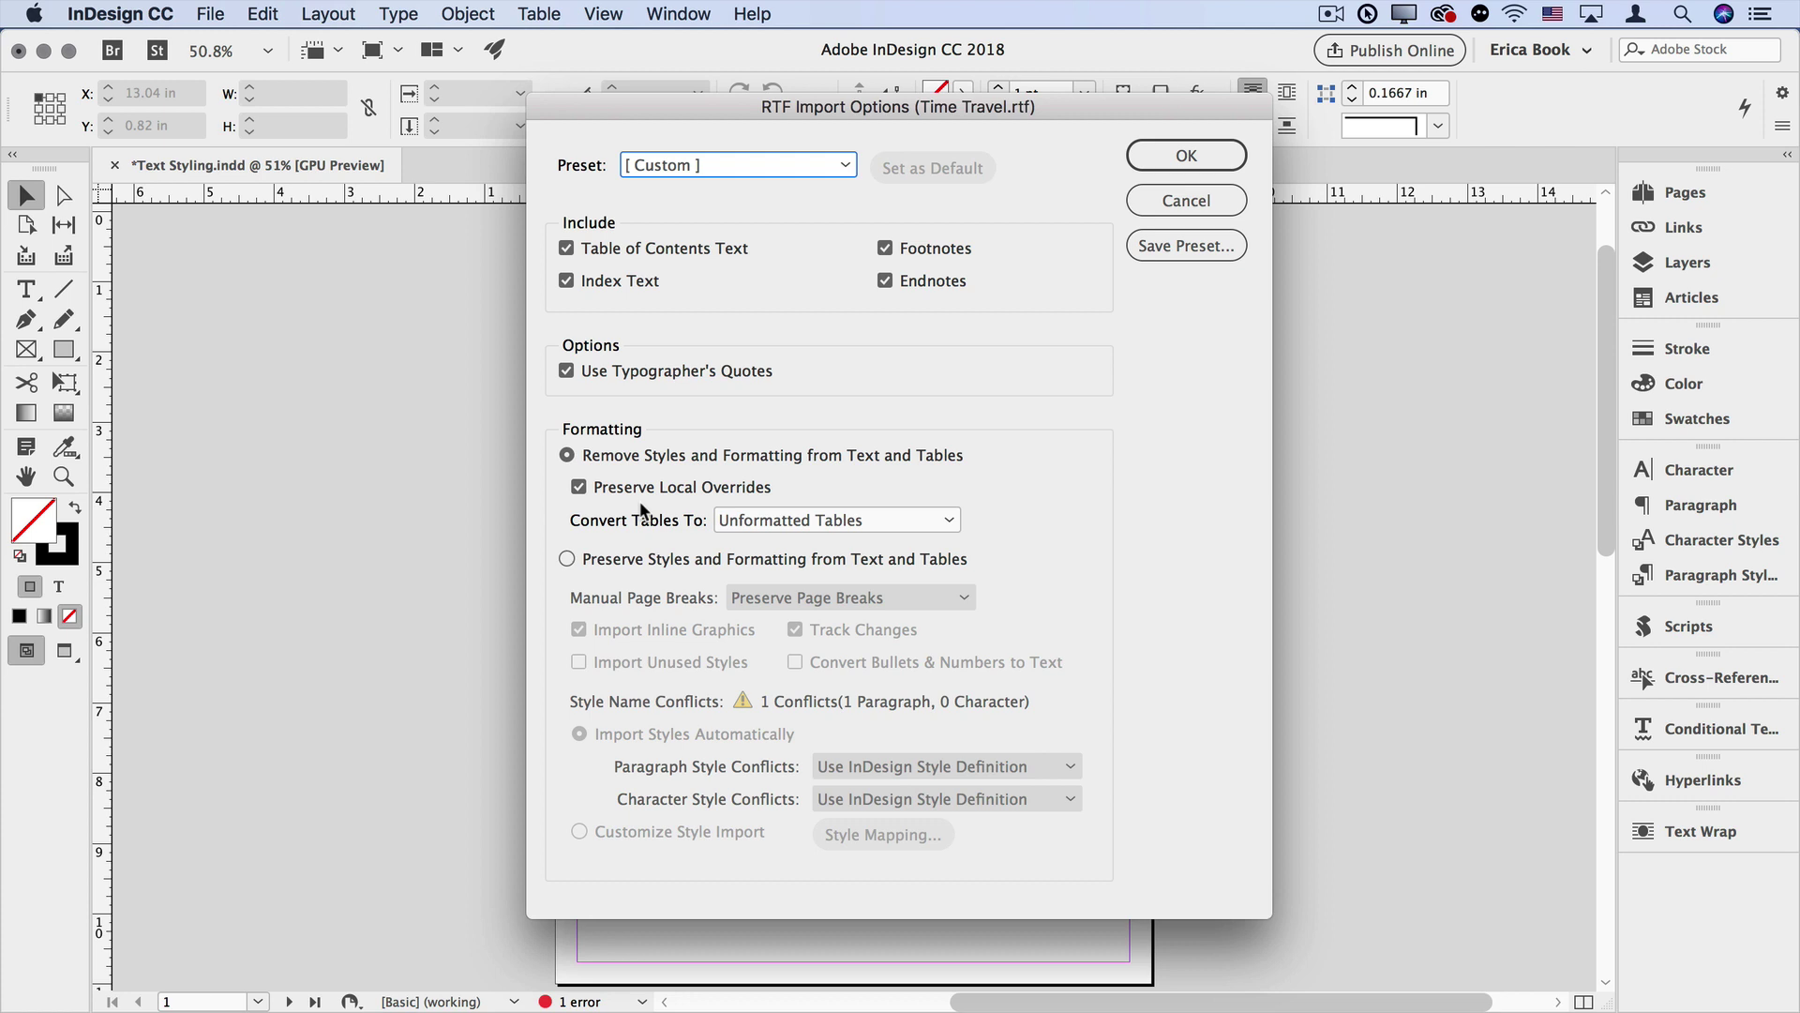
{"action": "left_click", "coordinate": [1183, 155]}
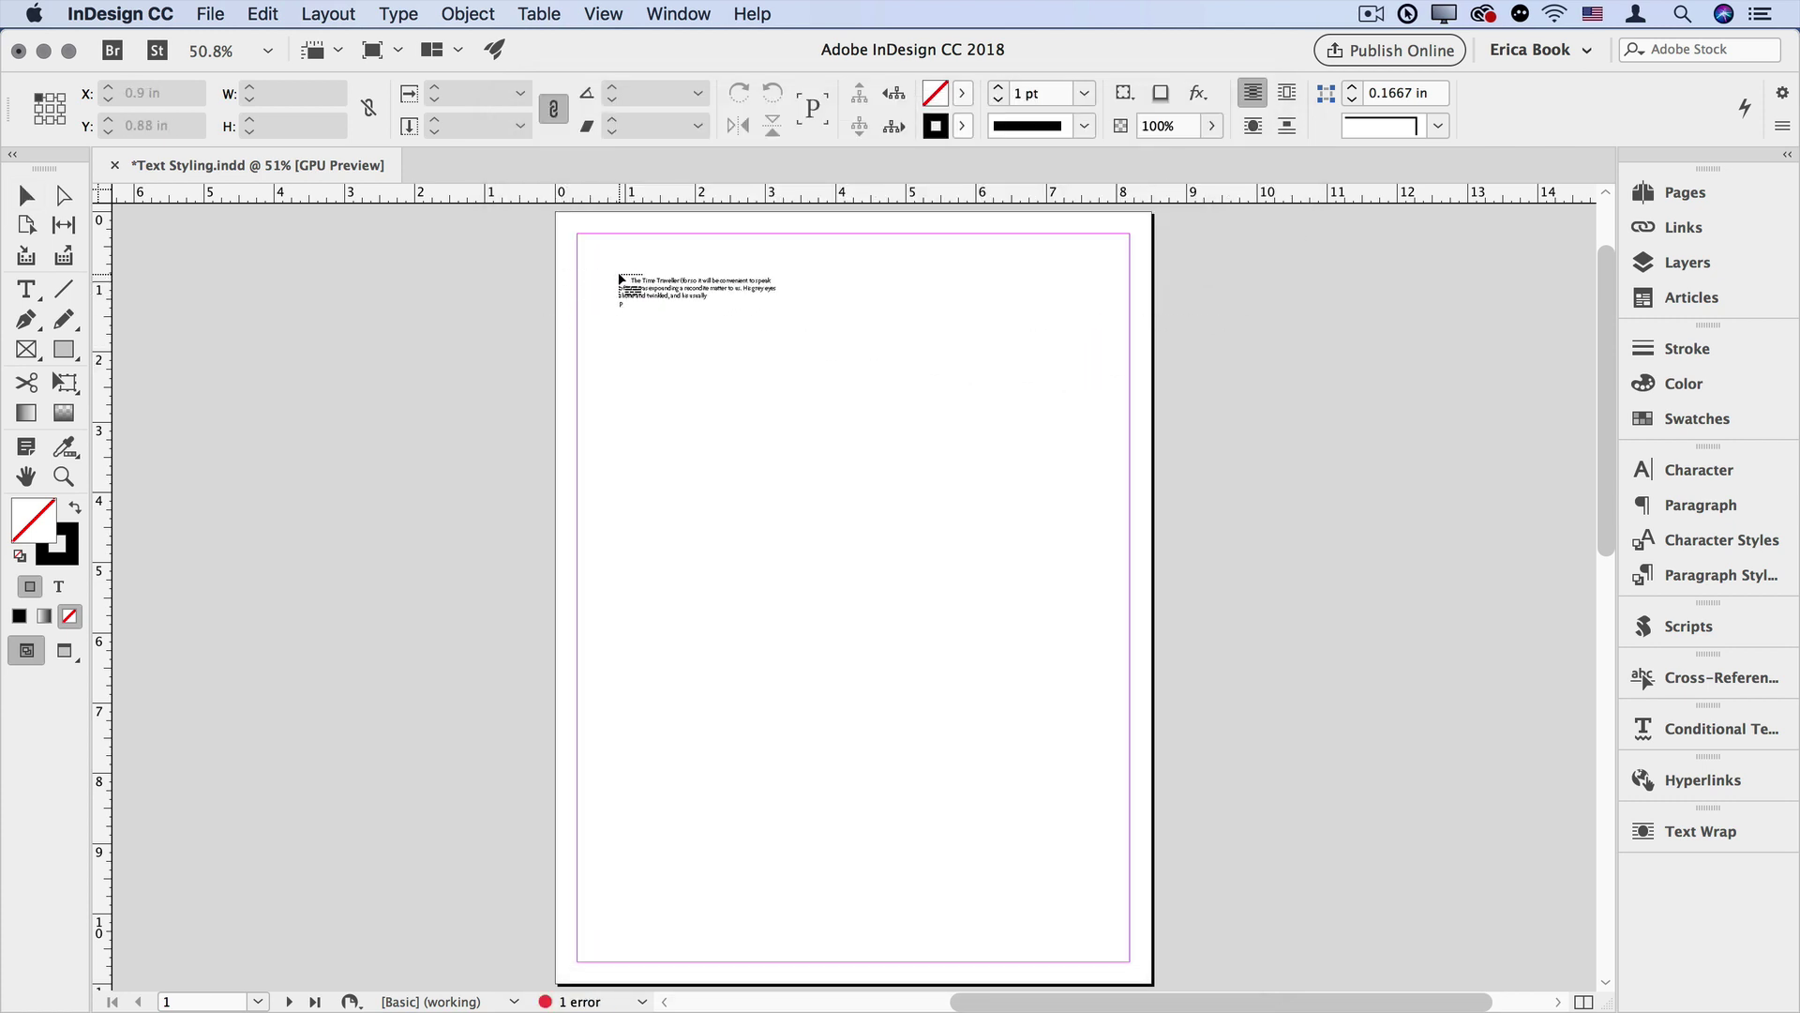
Step: Place the Time Travel story in a margin-to-margin frame and show the Paragraph Styles panel
{"action": "left_click_drag", "start_coordinate": [601, 259], "coordinate": [1108, 946]}
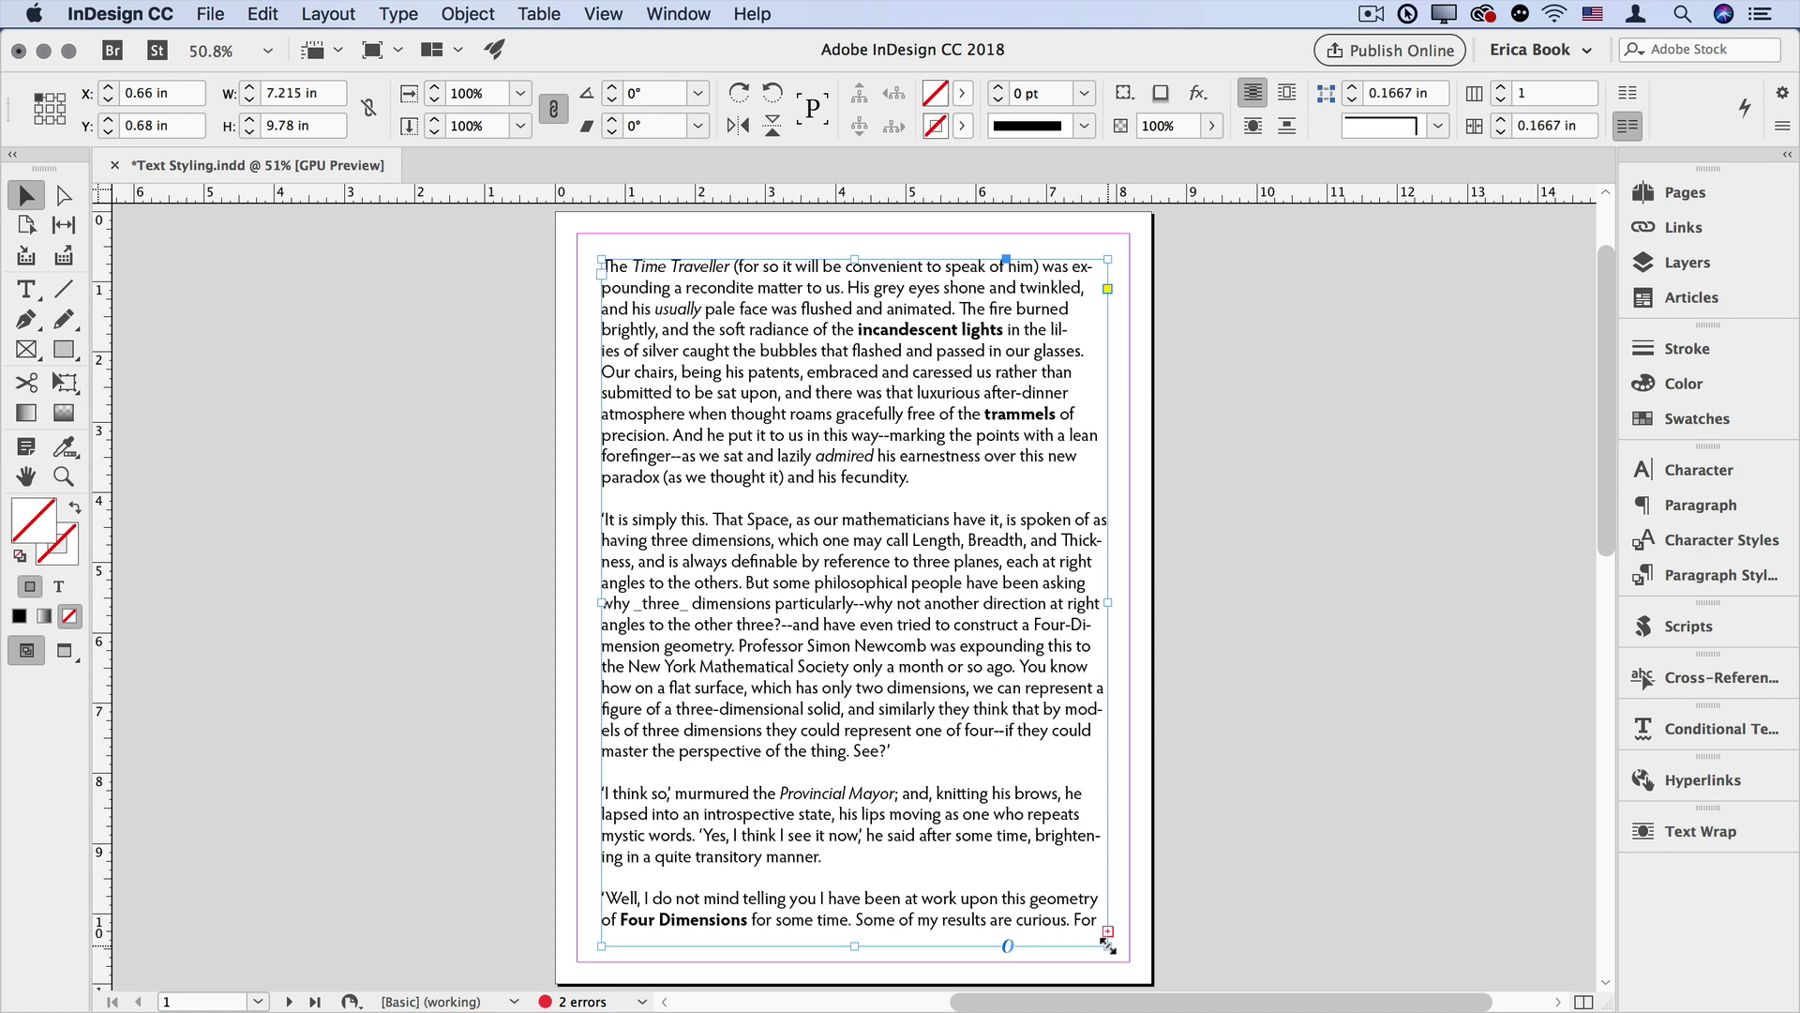
{"action": "left_click", "coordinate": [1725, 582]}
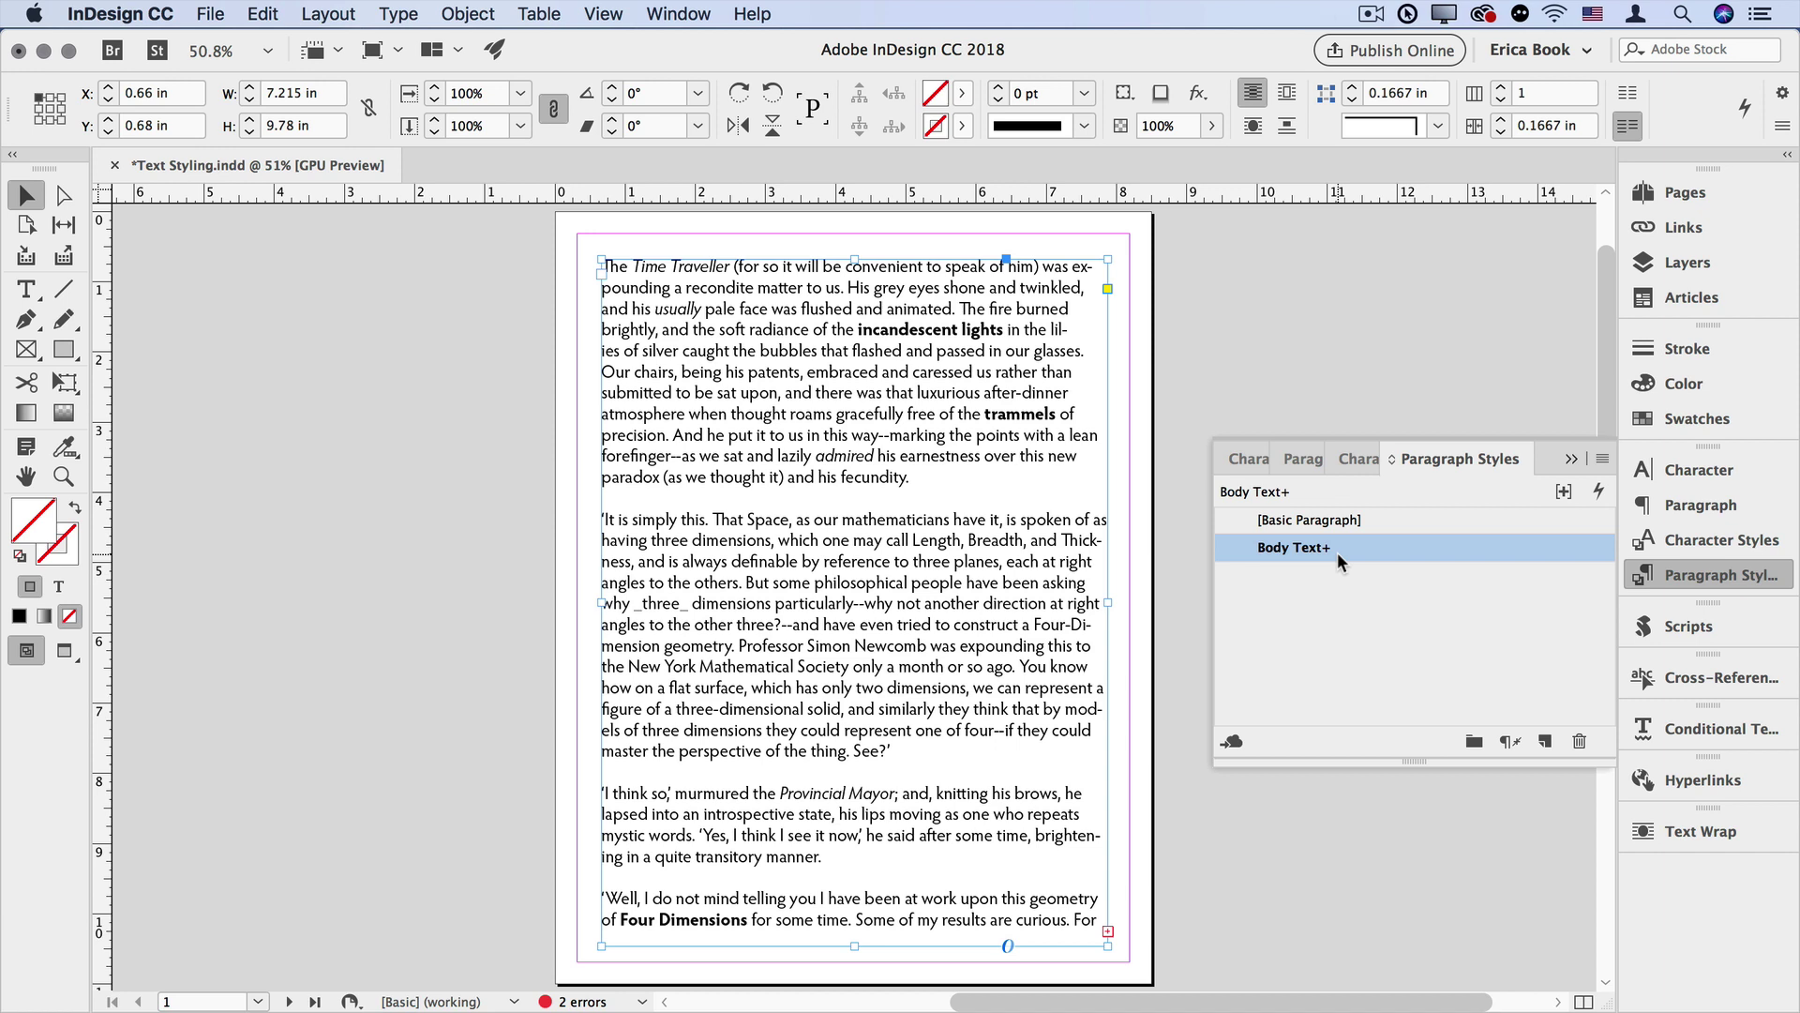
{"action": "left_click", "coordinate": [1712, 540]}
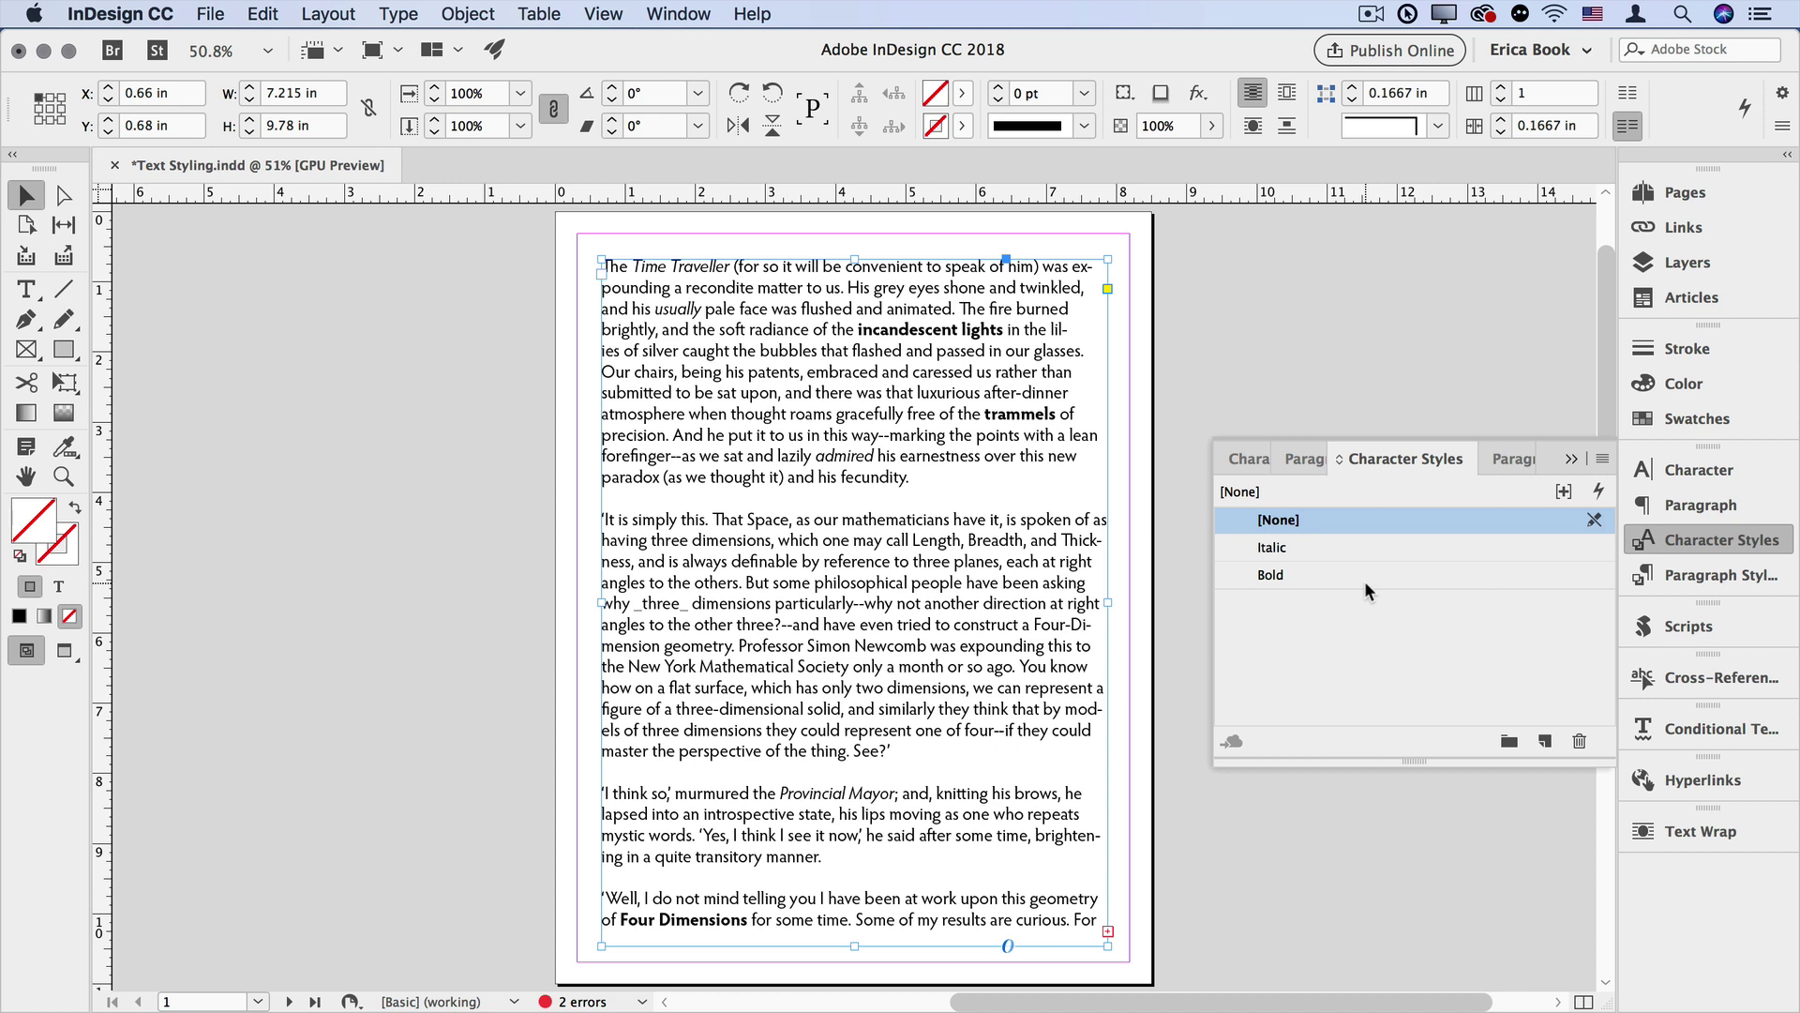
{"action": "double_click", "coordinate": [715, 267]}
{"action": "double_click", "coordinate": [714, 267]}
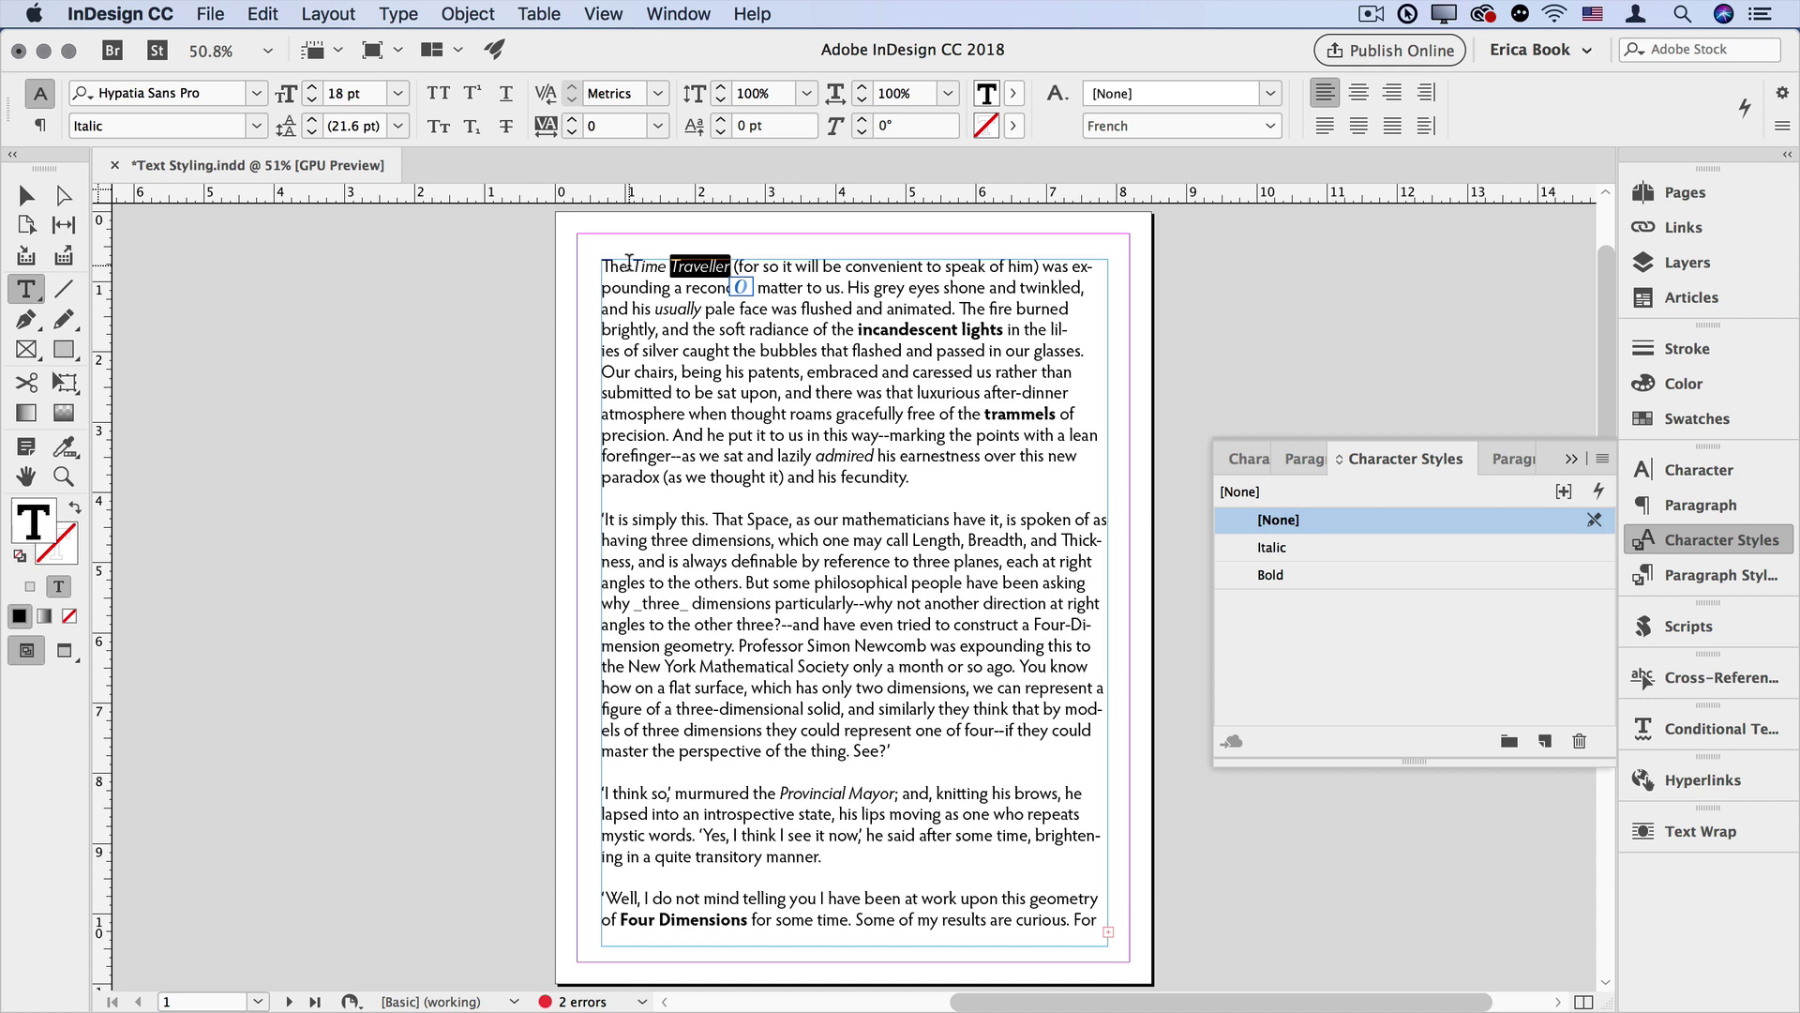
{"action": "left_click", "coordinate": [630, 264], "text": "shift"}
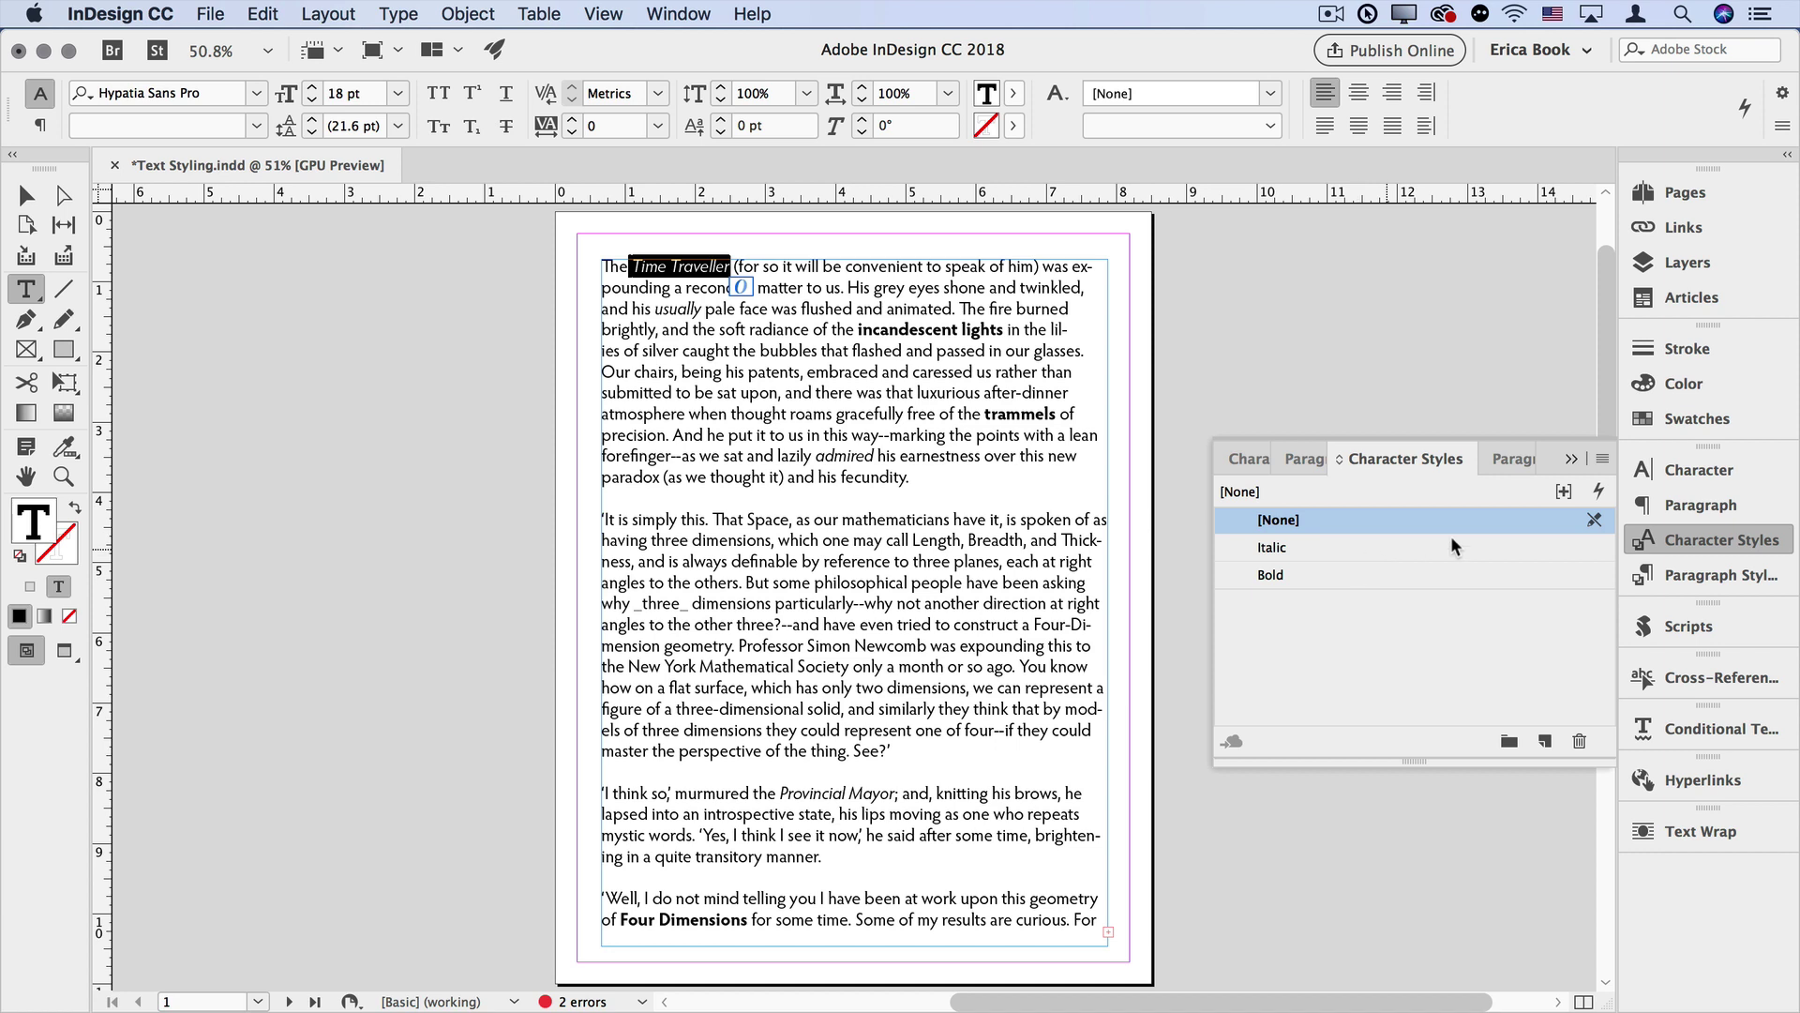
{"action": "left_click", "coordinate": [1673, 576]}
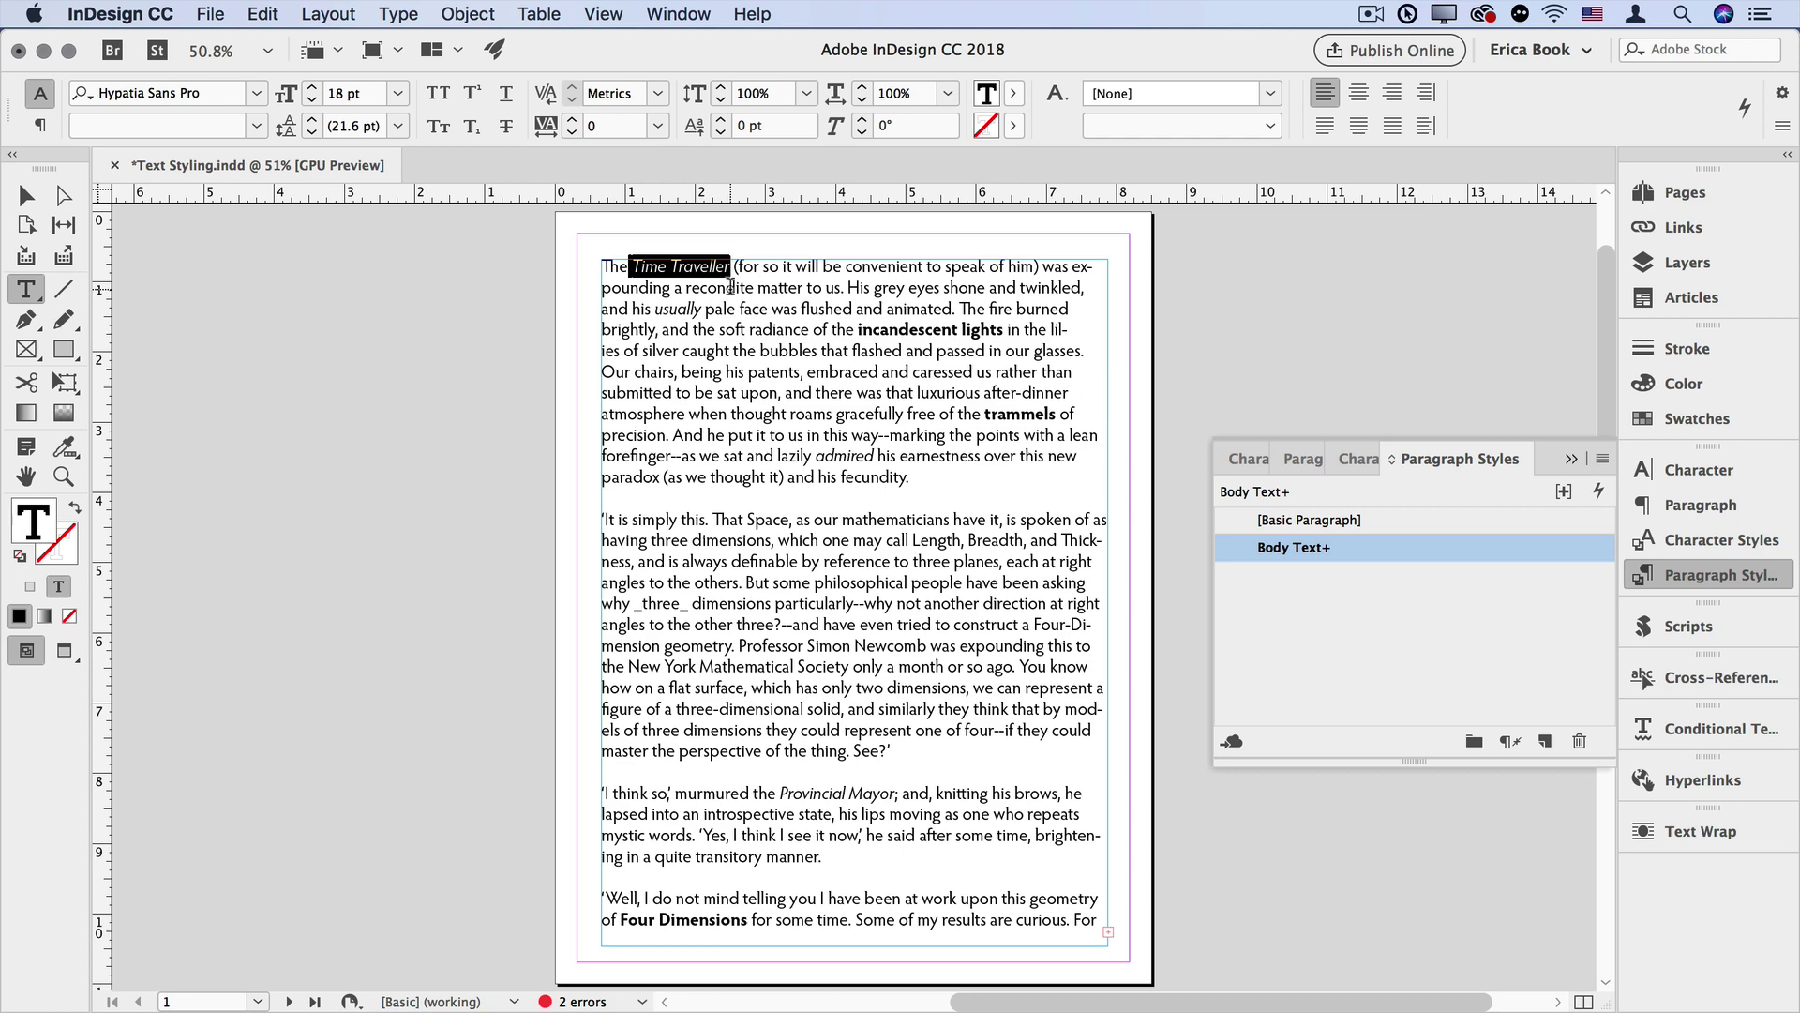
Step: In Find/Change, set the Find Format to Basic Character Formats with font style Italic
{"action": "key", "text": "super"}
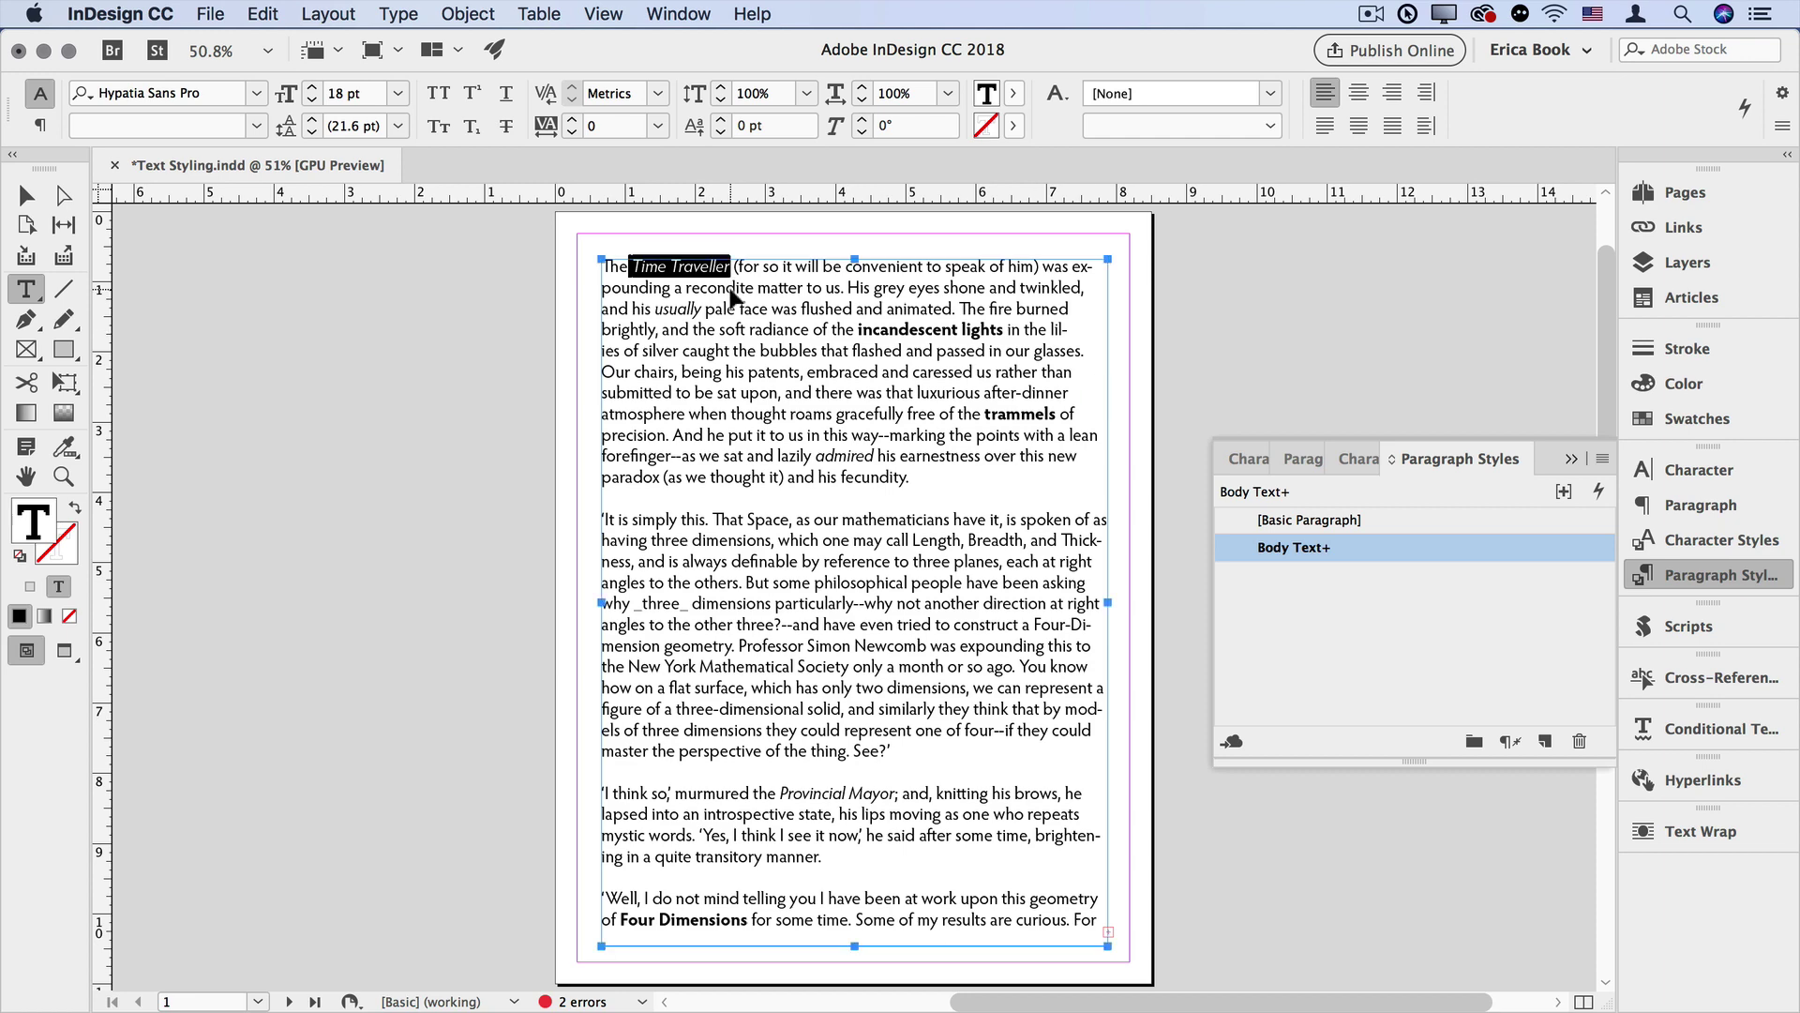
{"action": "key", "text": "super+f"}
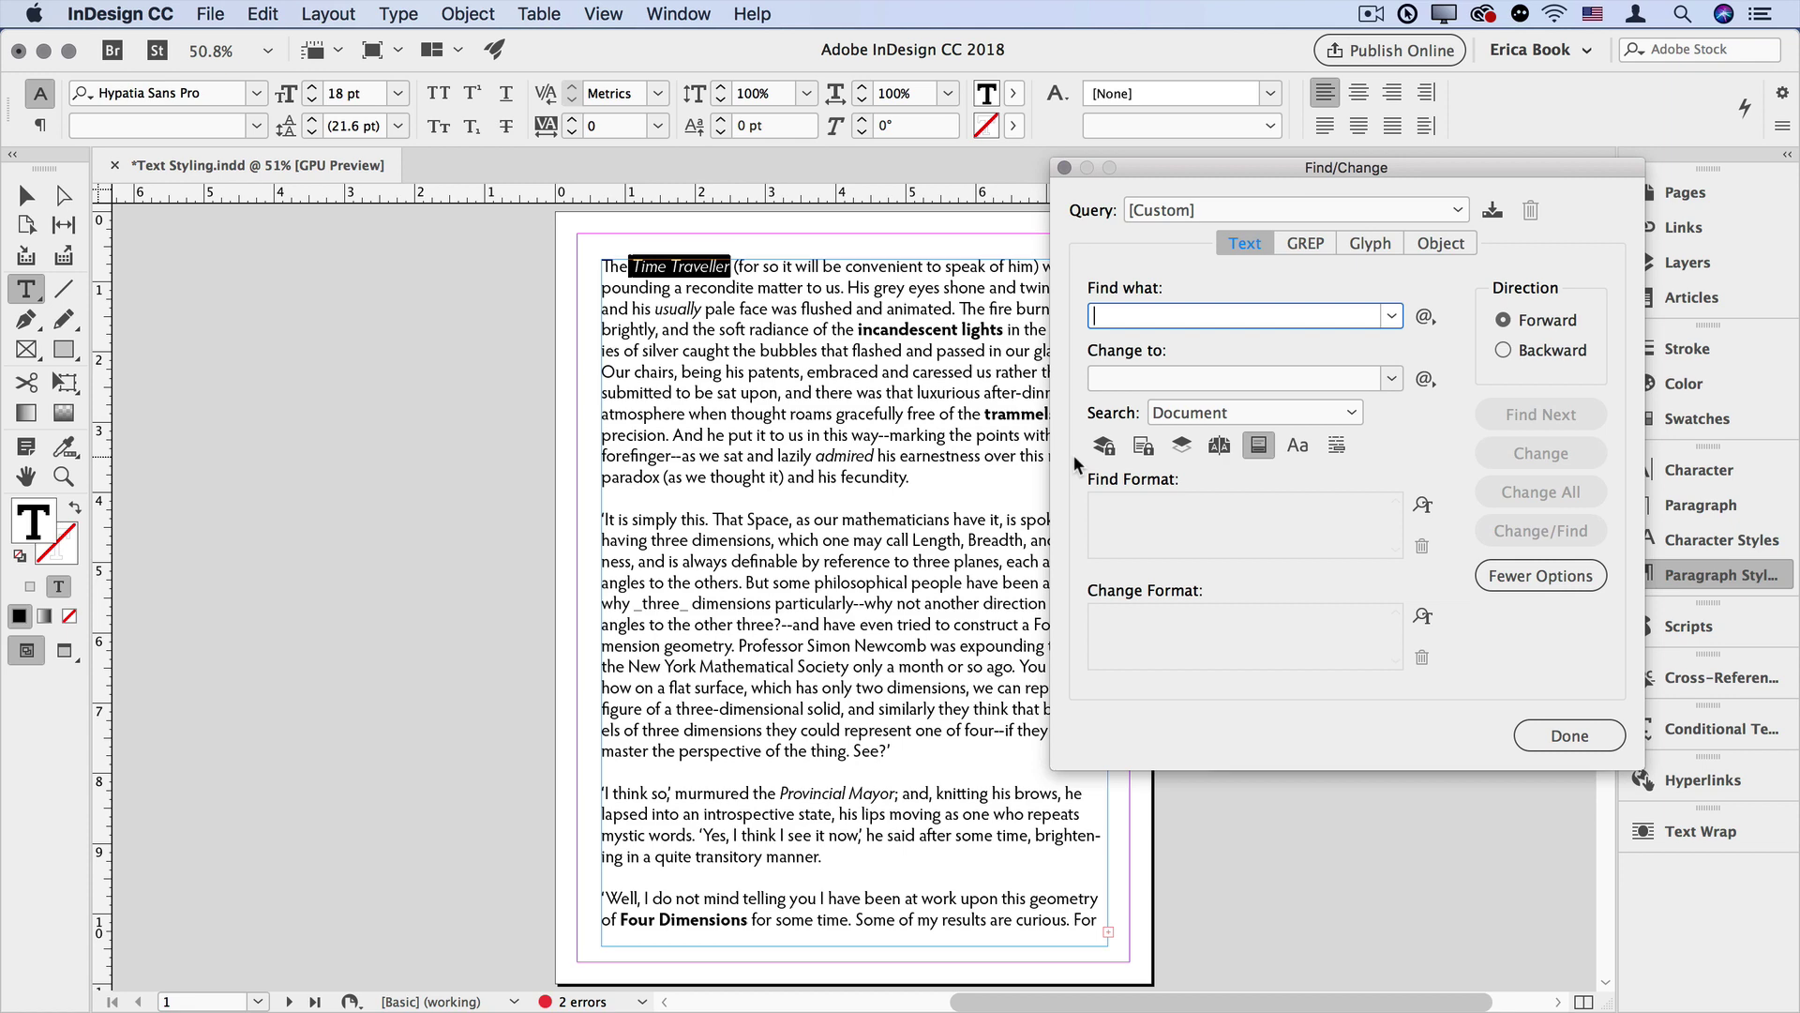
{"action": "left_click", "coordinate": [1186, 522]}
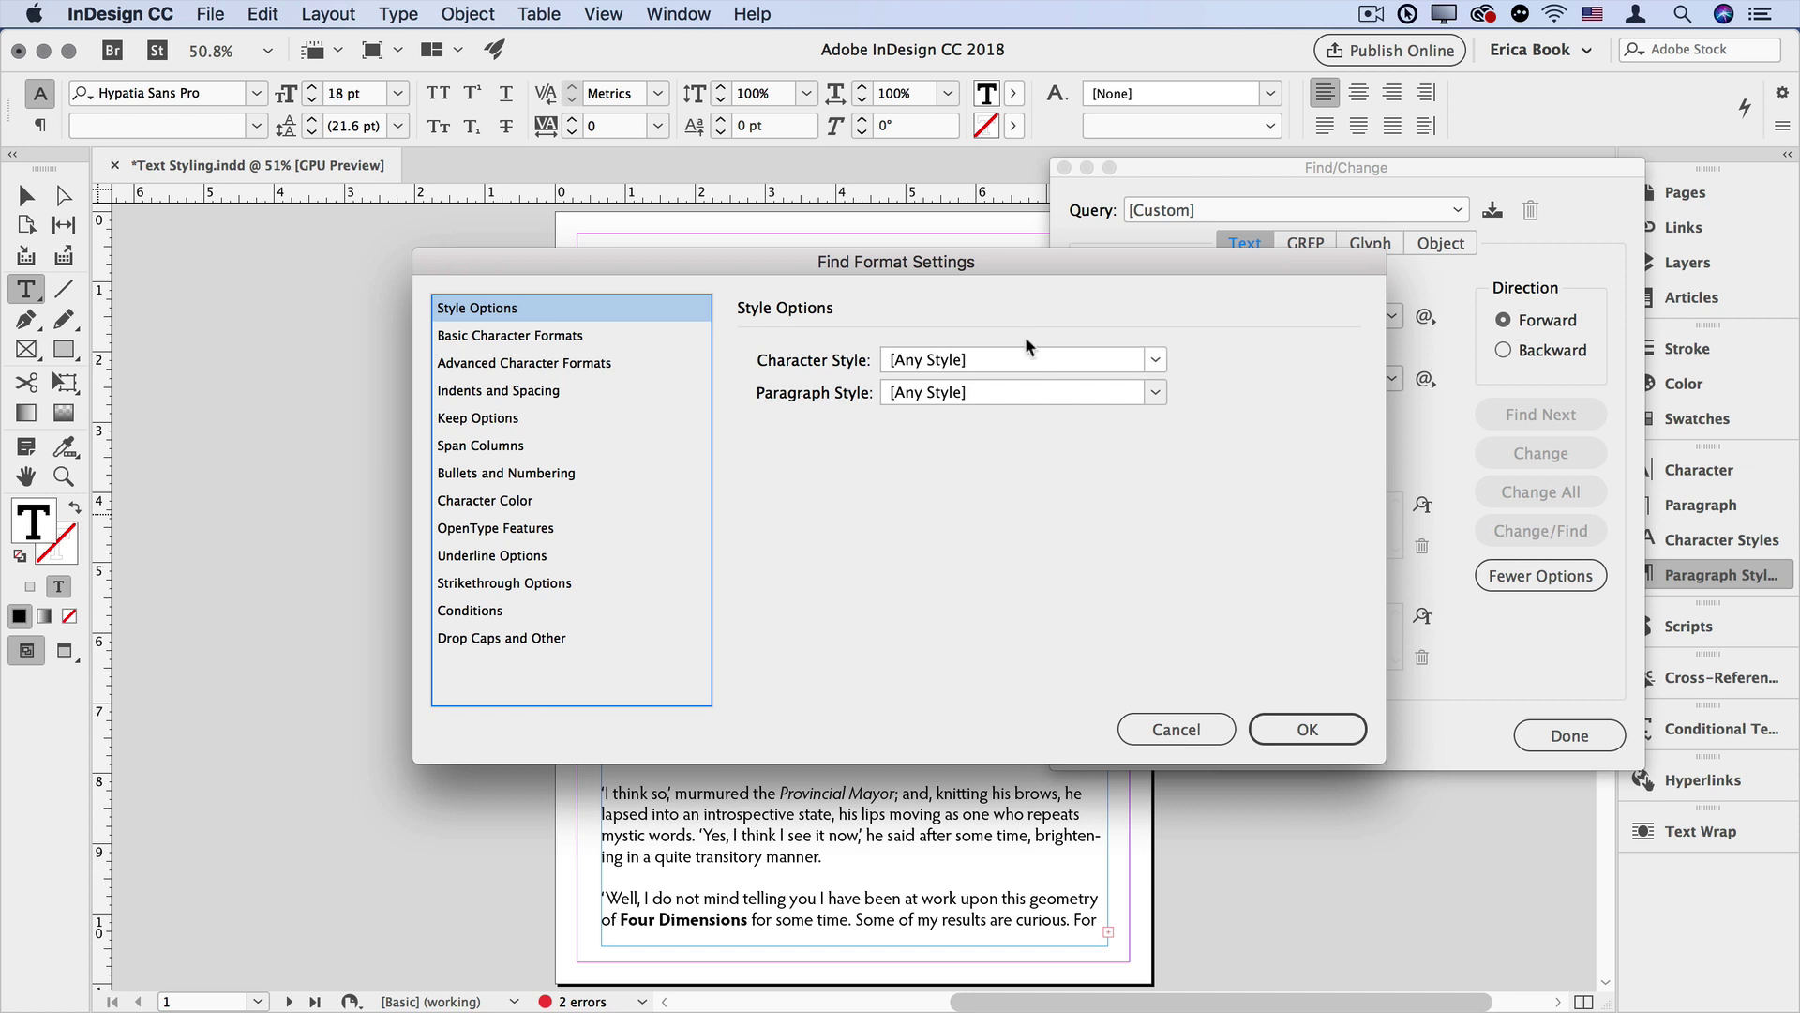
{"action": "left_click", "coordinate": [571, 338]}
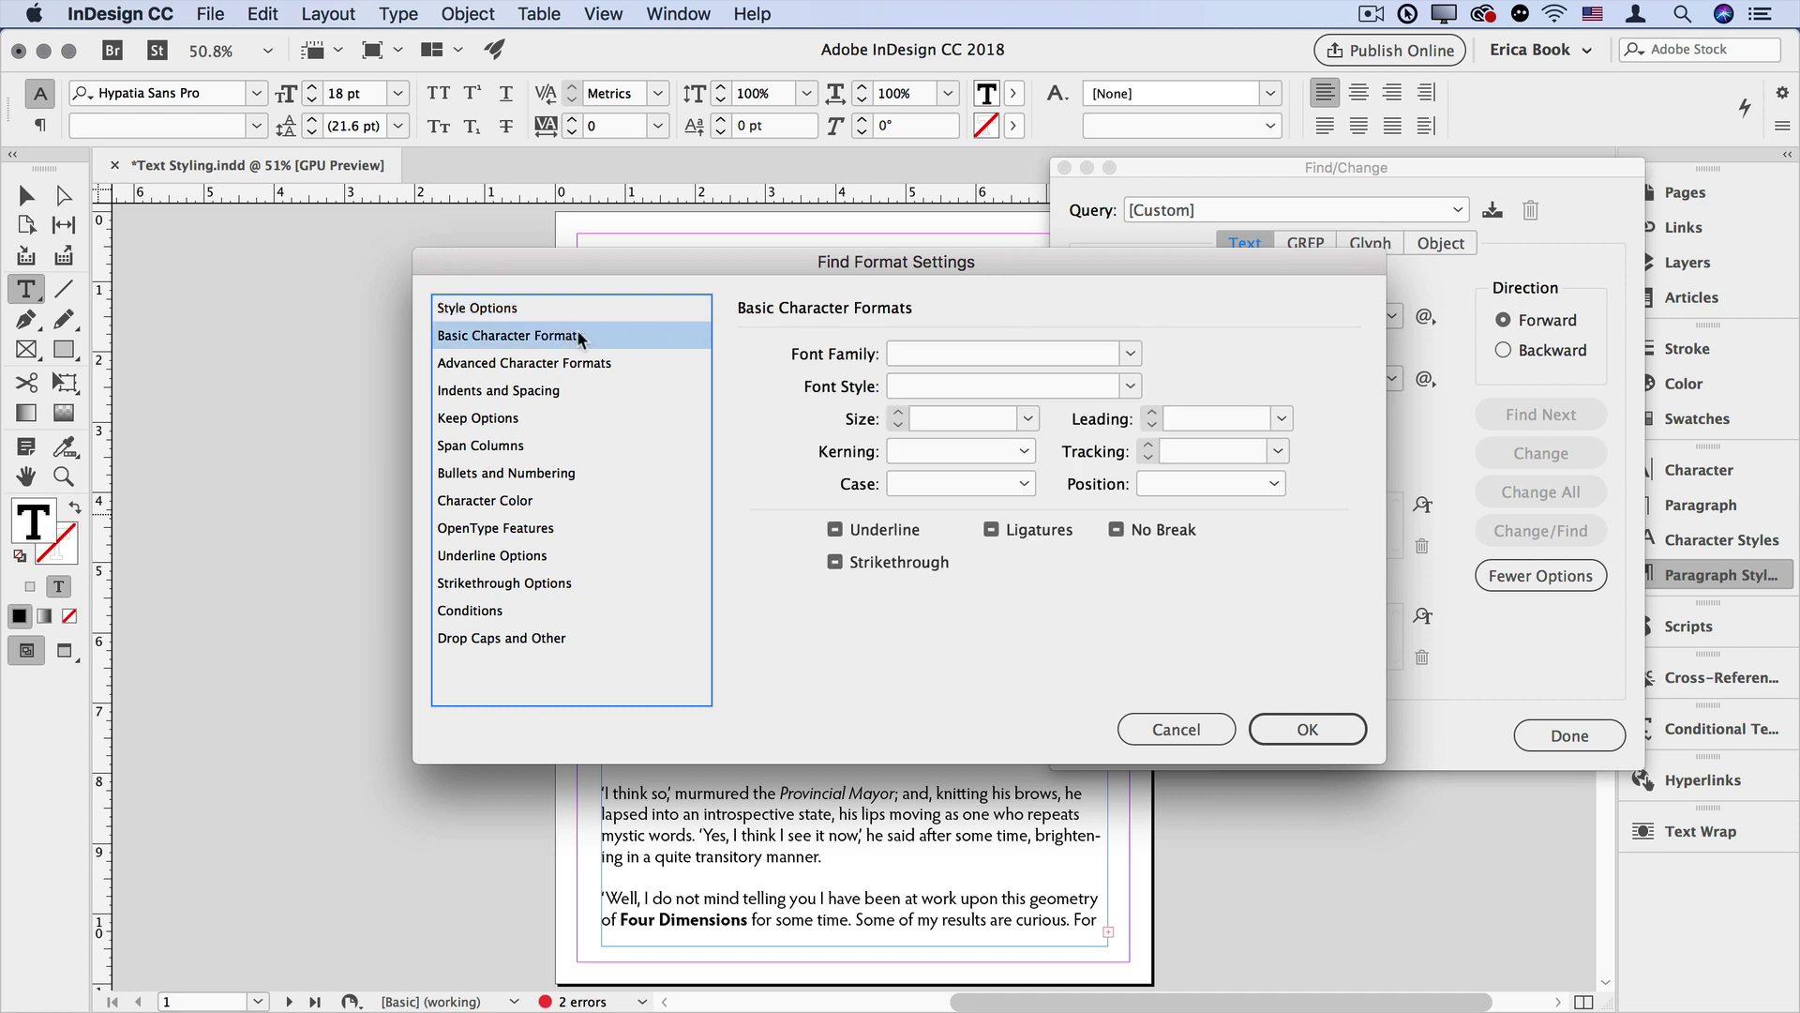
{"action": "left_click", "coordinate": [926, 385]}
{"action": "type", "text": "Italic"}
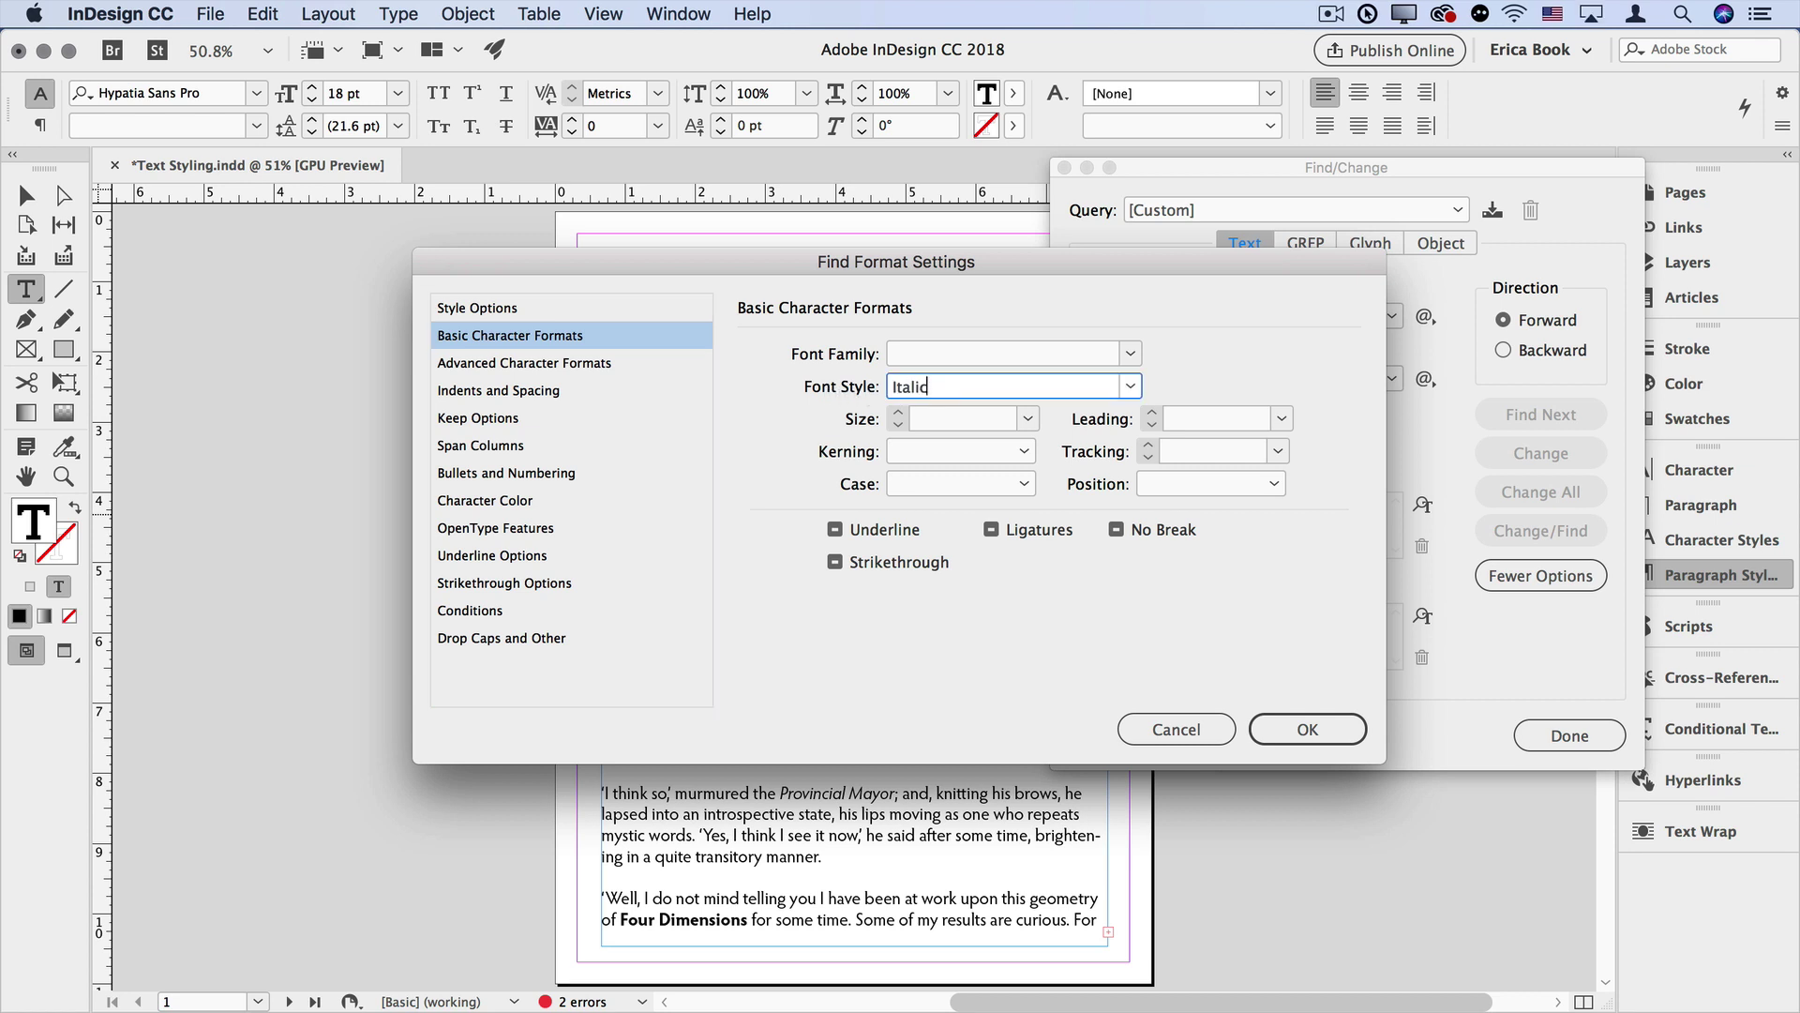
{"action": "left_click", "coordinate": [1305, 727]}
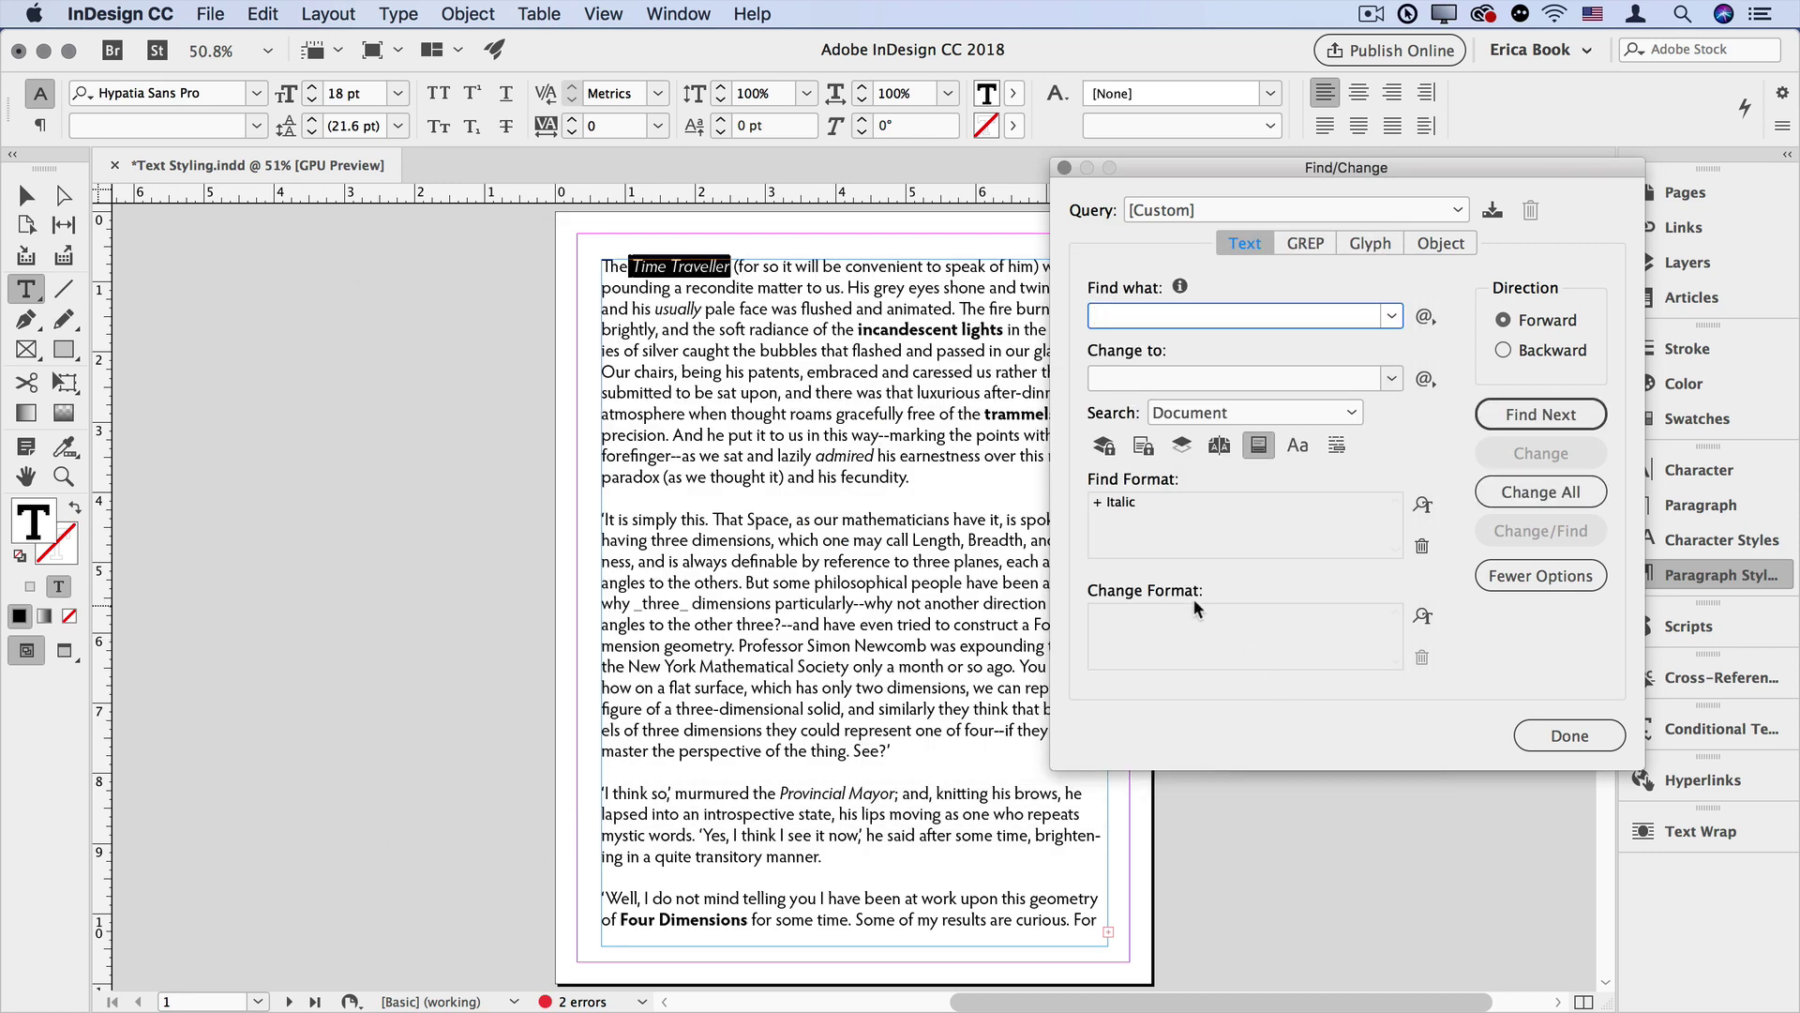
Step: Set the Change Format to the Italic character style and change all 8 italic matches
{"action": "double_click", "coordinate": [1217, 621]}
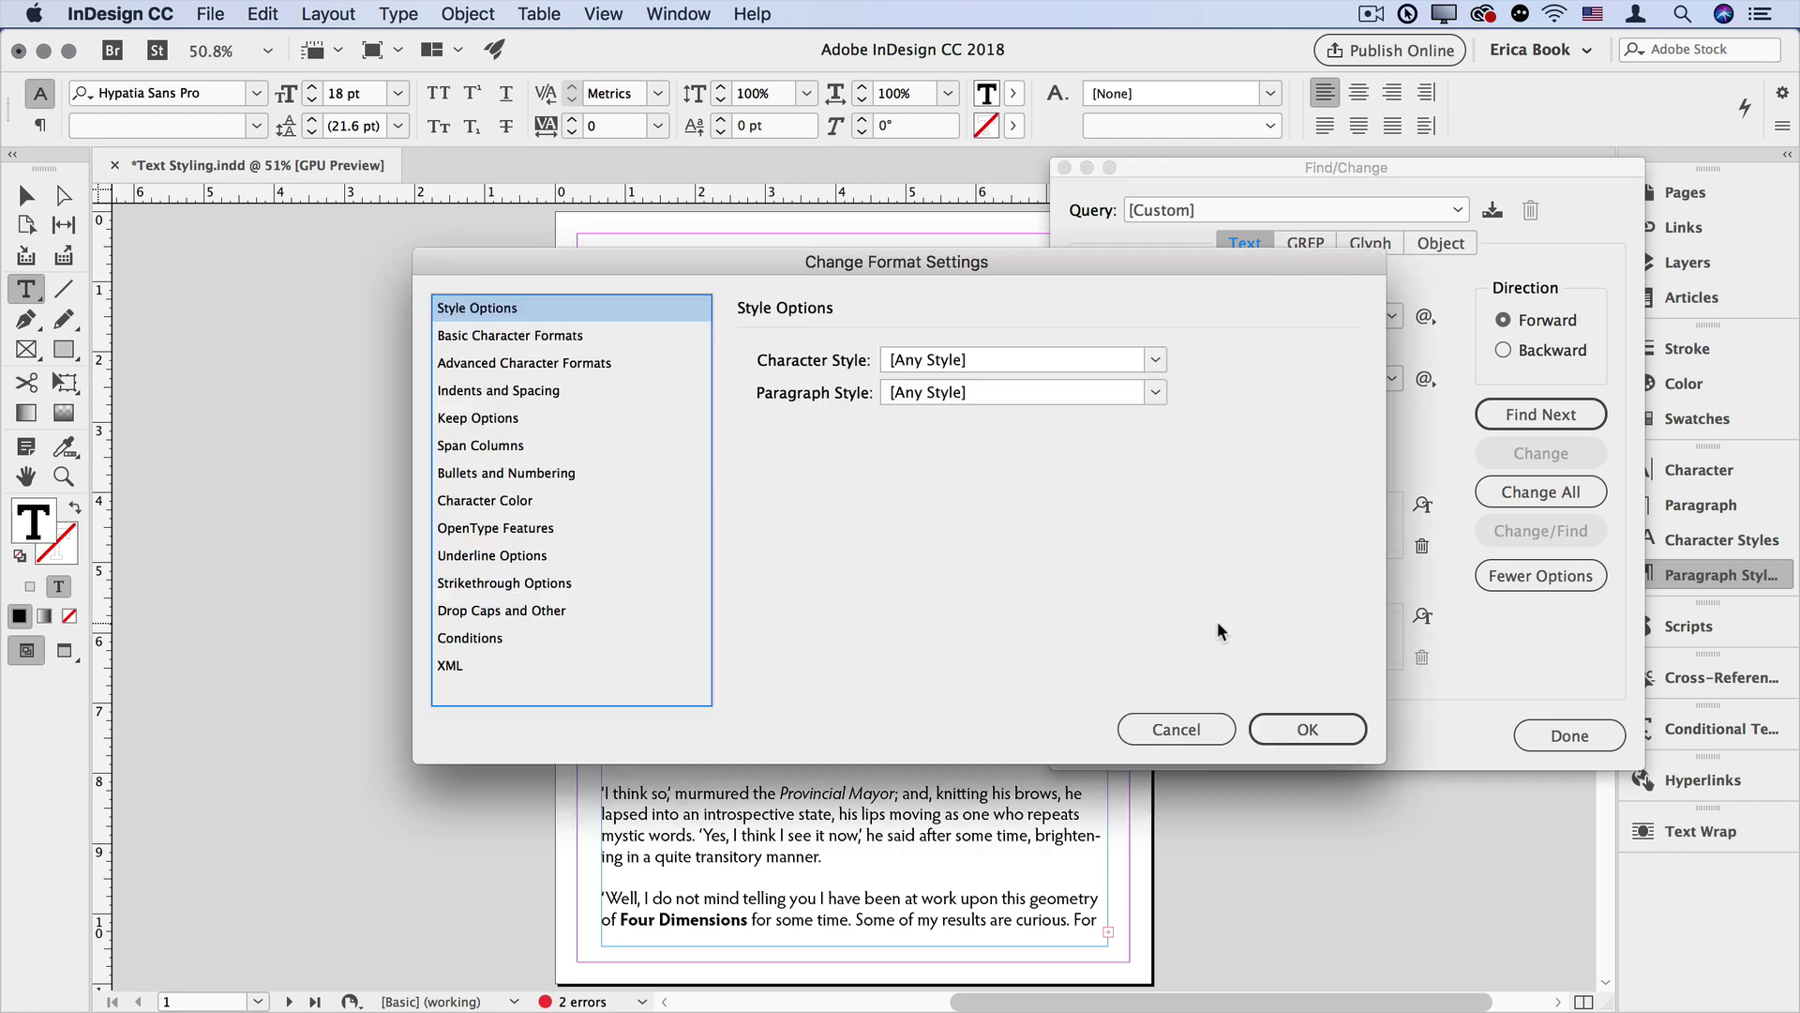
{"action": "left_click", "coordinate": [1157, 360]}
{"action": "left_click", "coordinate": [1132, 435]}
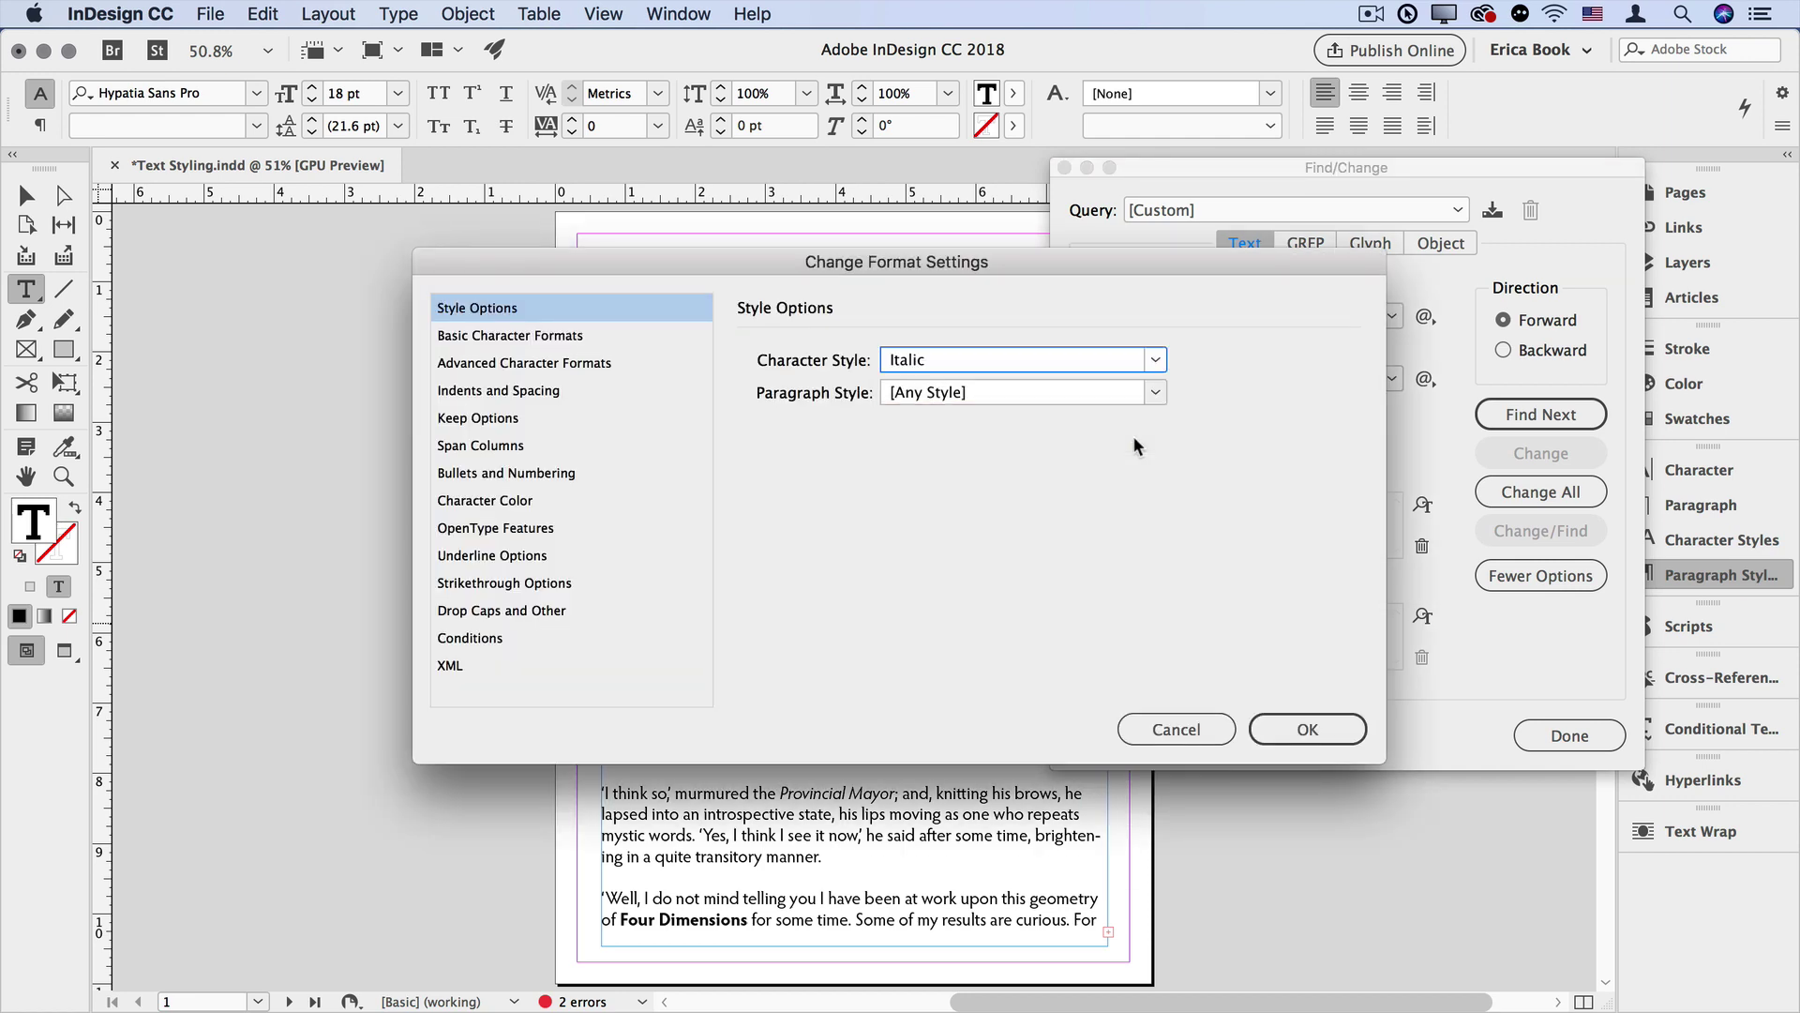
{"action": "left_click", "coordinate": [1292, 728]}
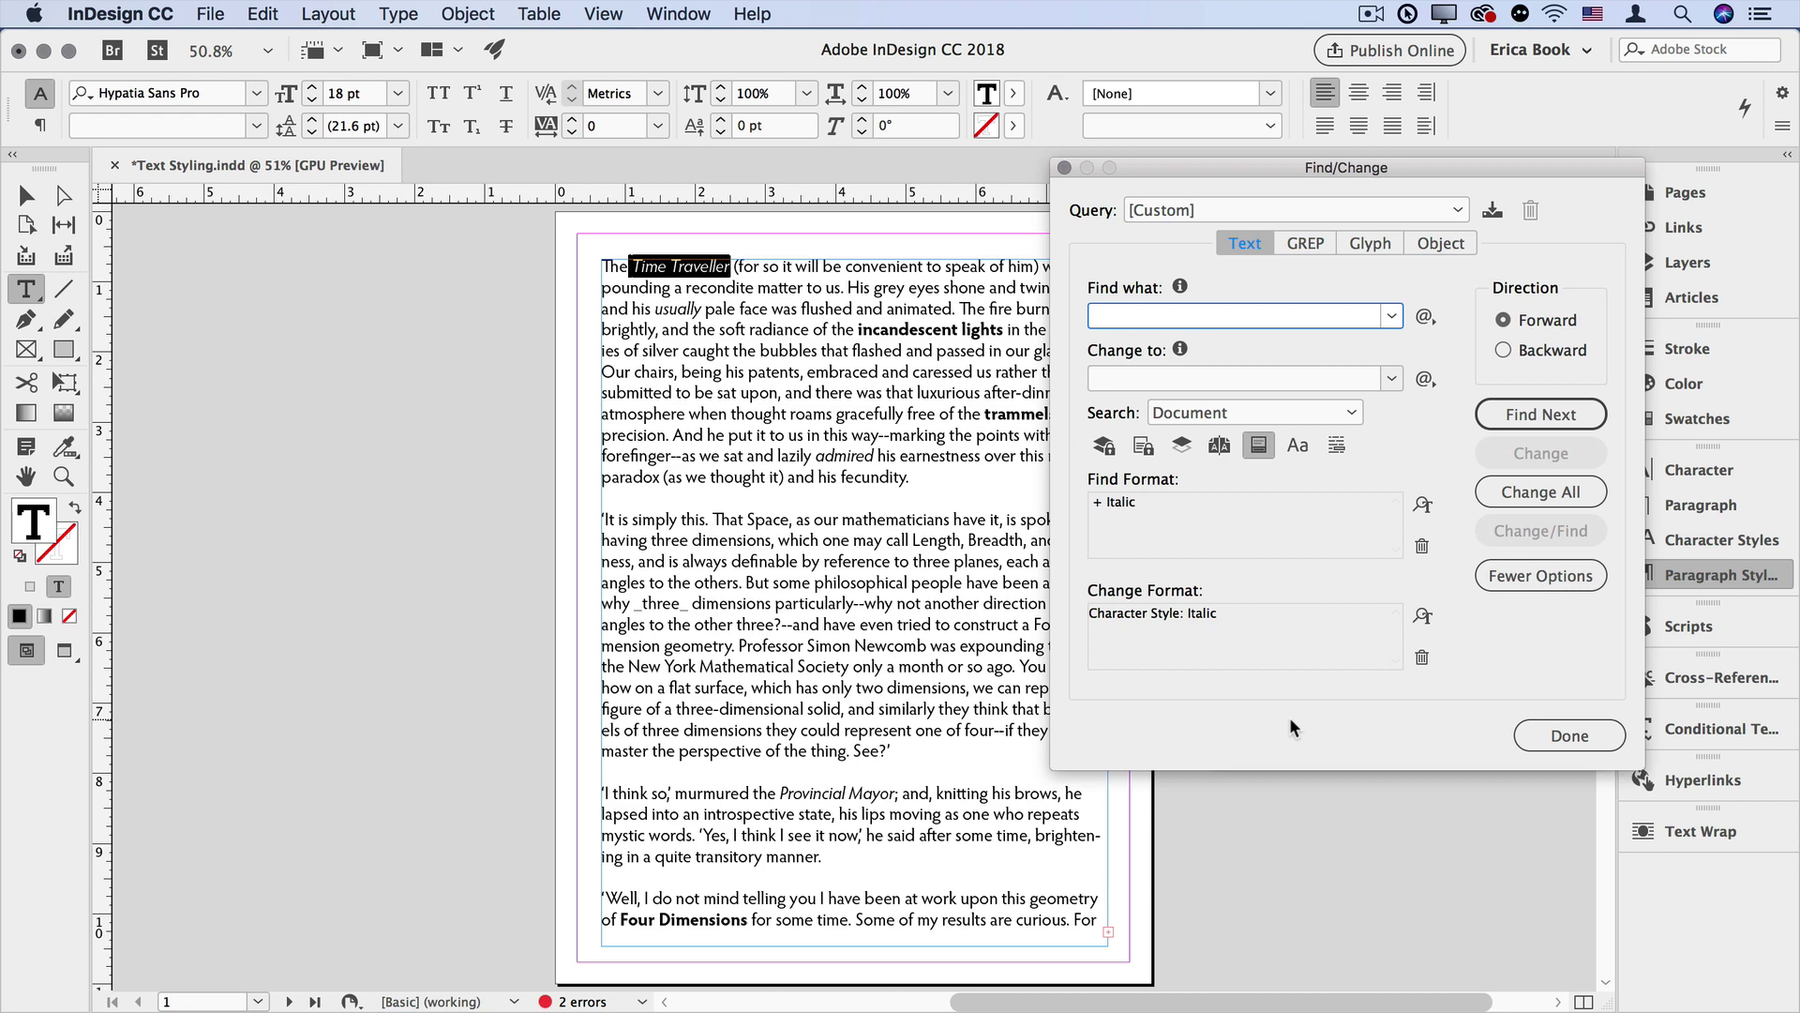
{"action": "left_click", "coordinate": [1538, 499]}
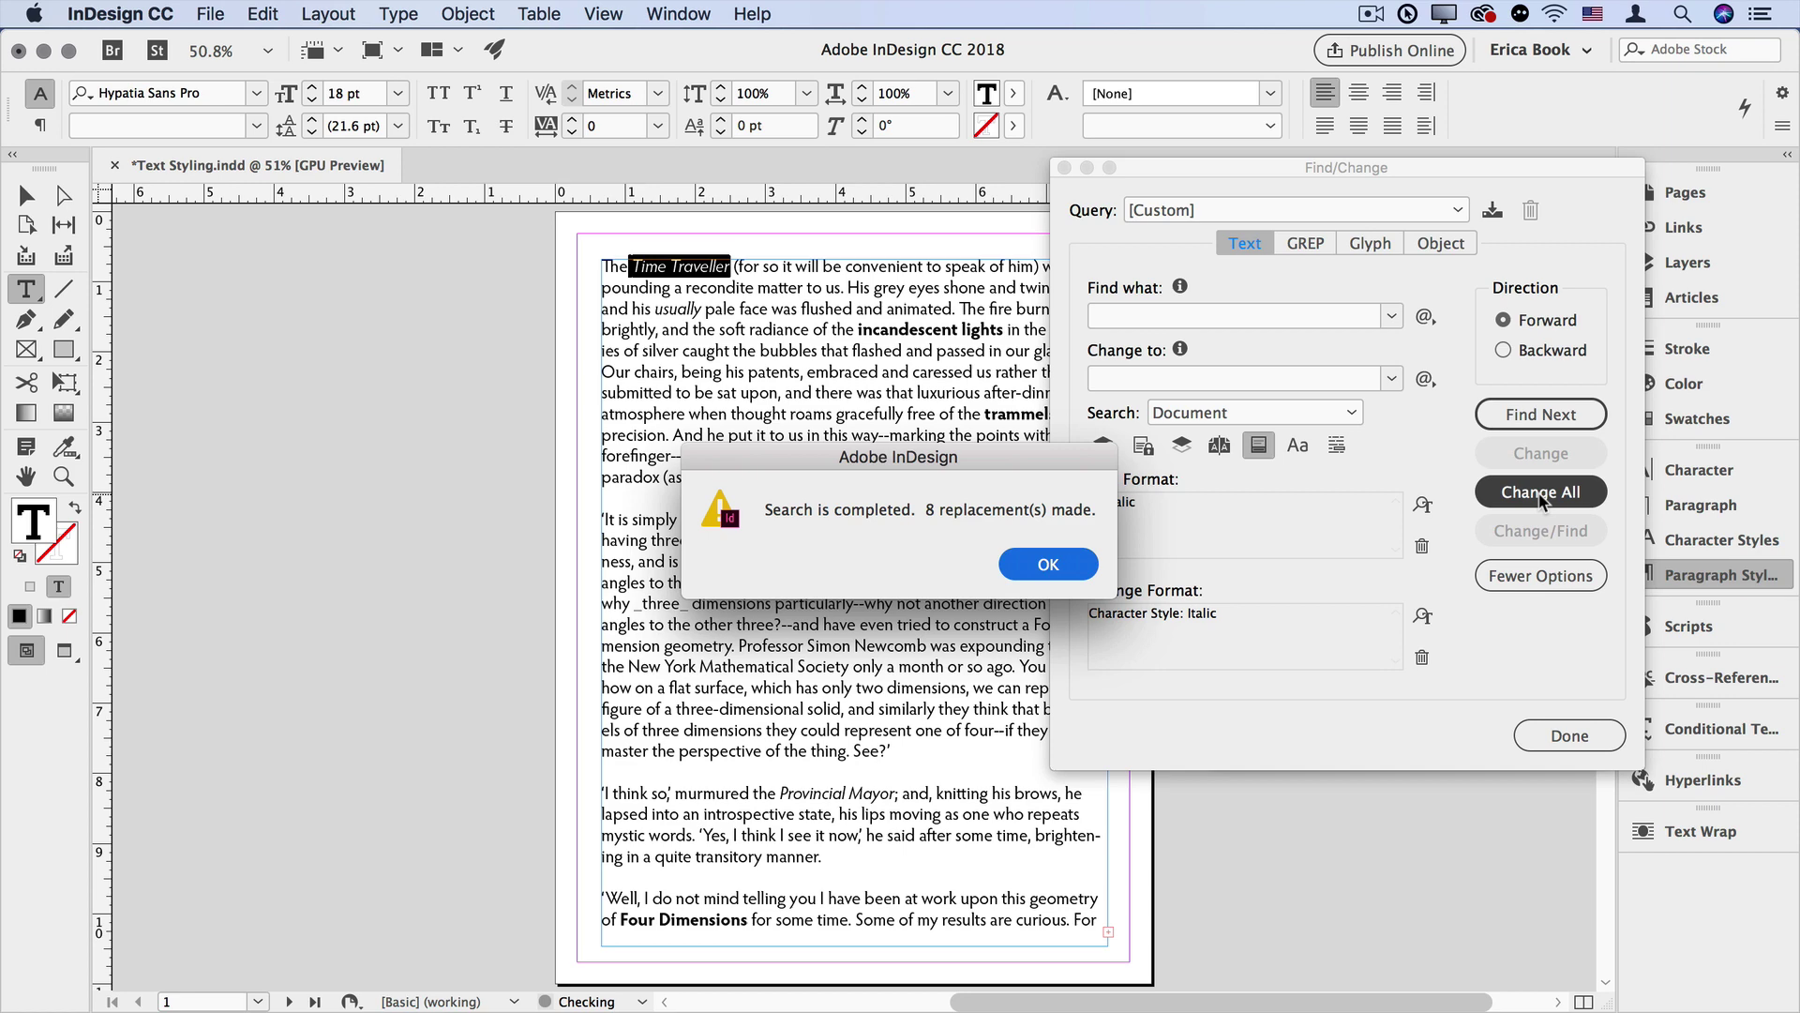
{"action": "key", "text": "Return"}
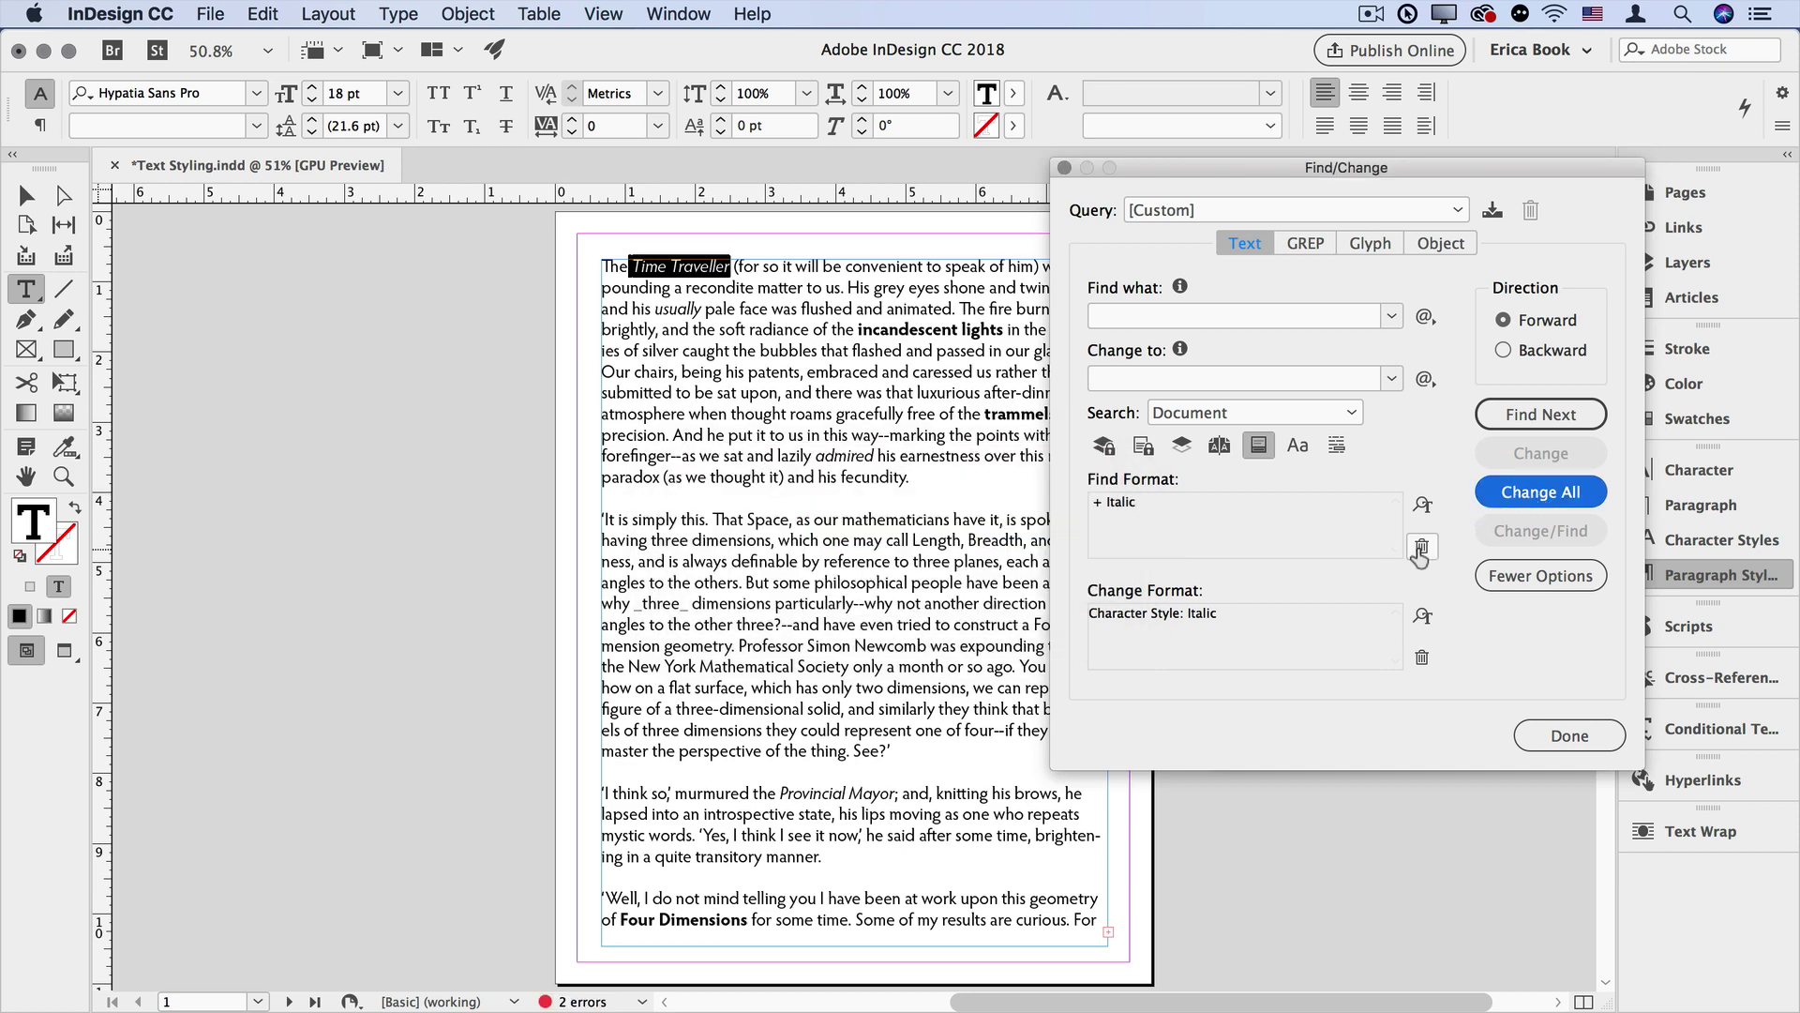
Step: Clear both format boxes and set the Find Format font style to Bold
{"action": "left_click", "coordinate": [1421, 546]}
{"action": "left_click", "coordinate": [1421, 660]}
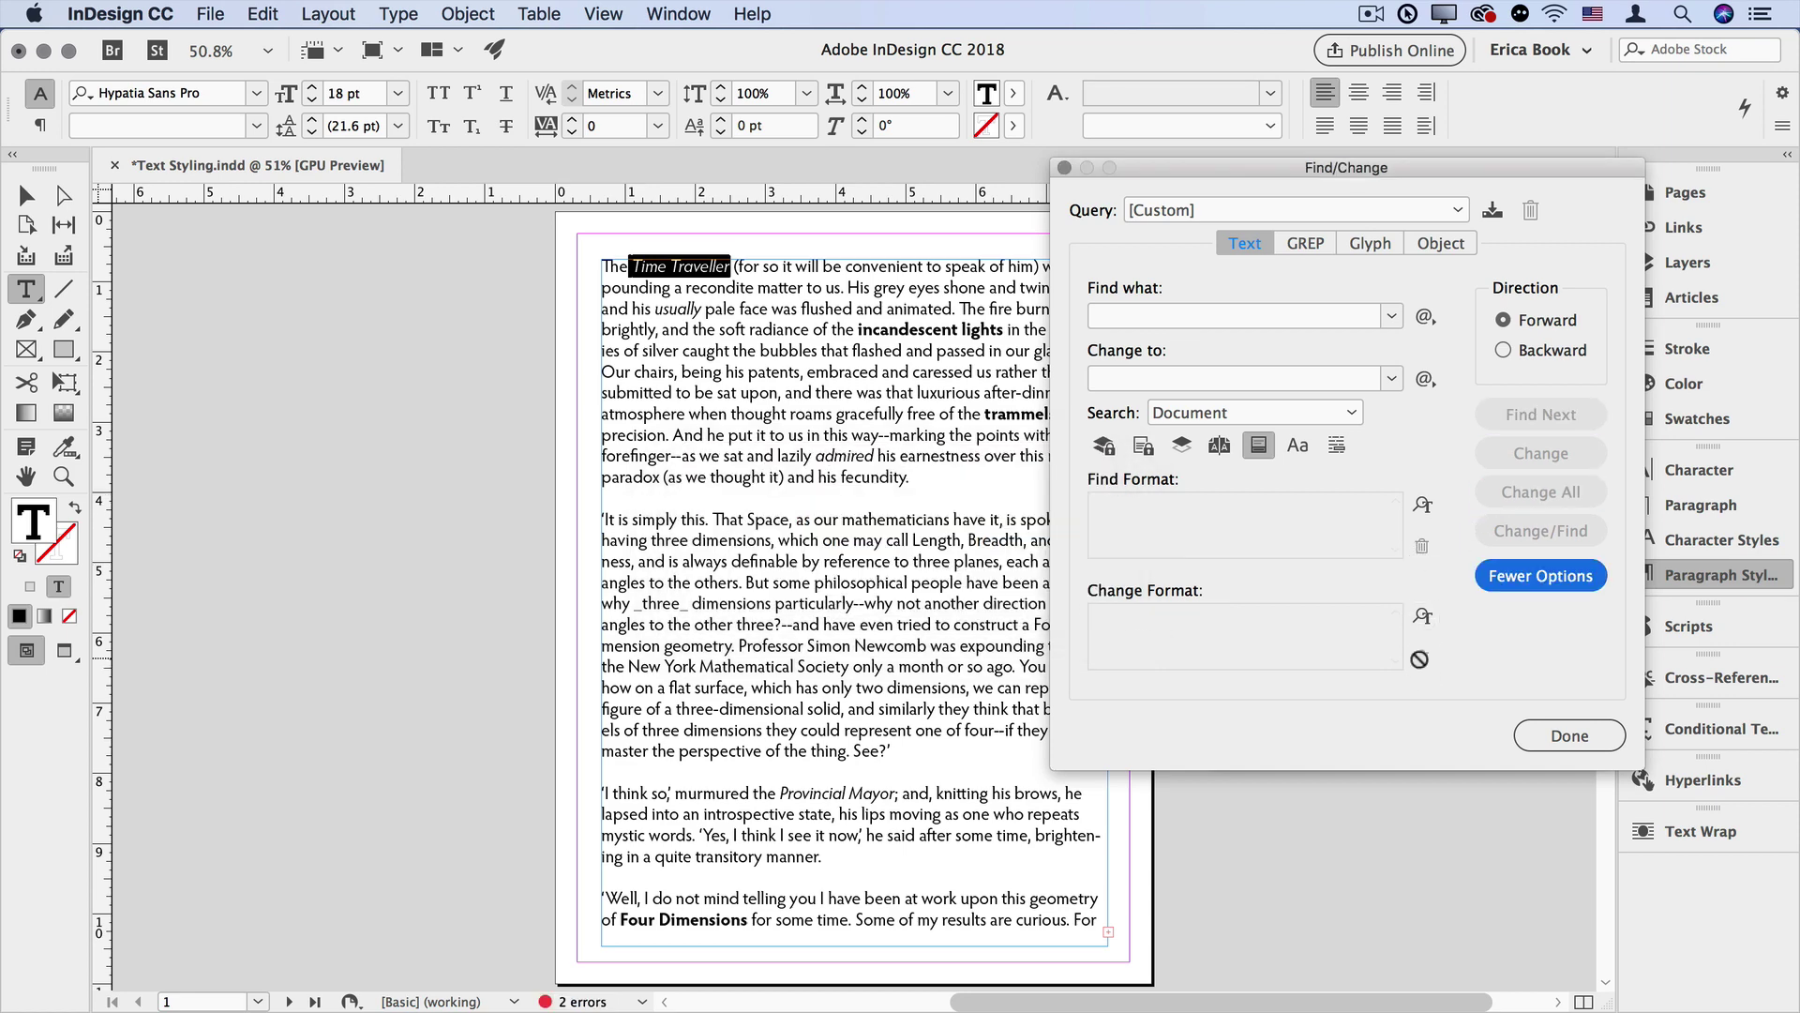
{"action": "left_click", "coordinate": [1315, 521]}
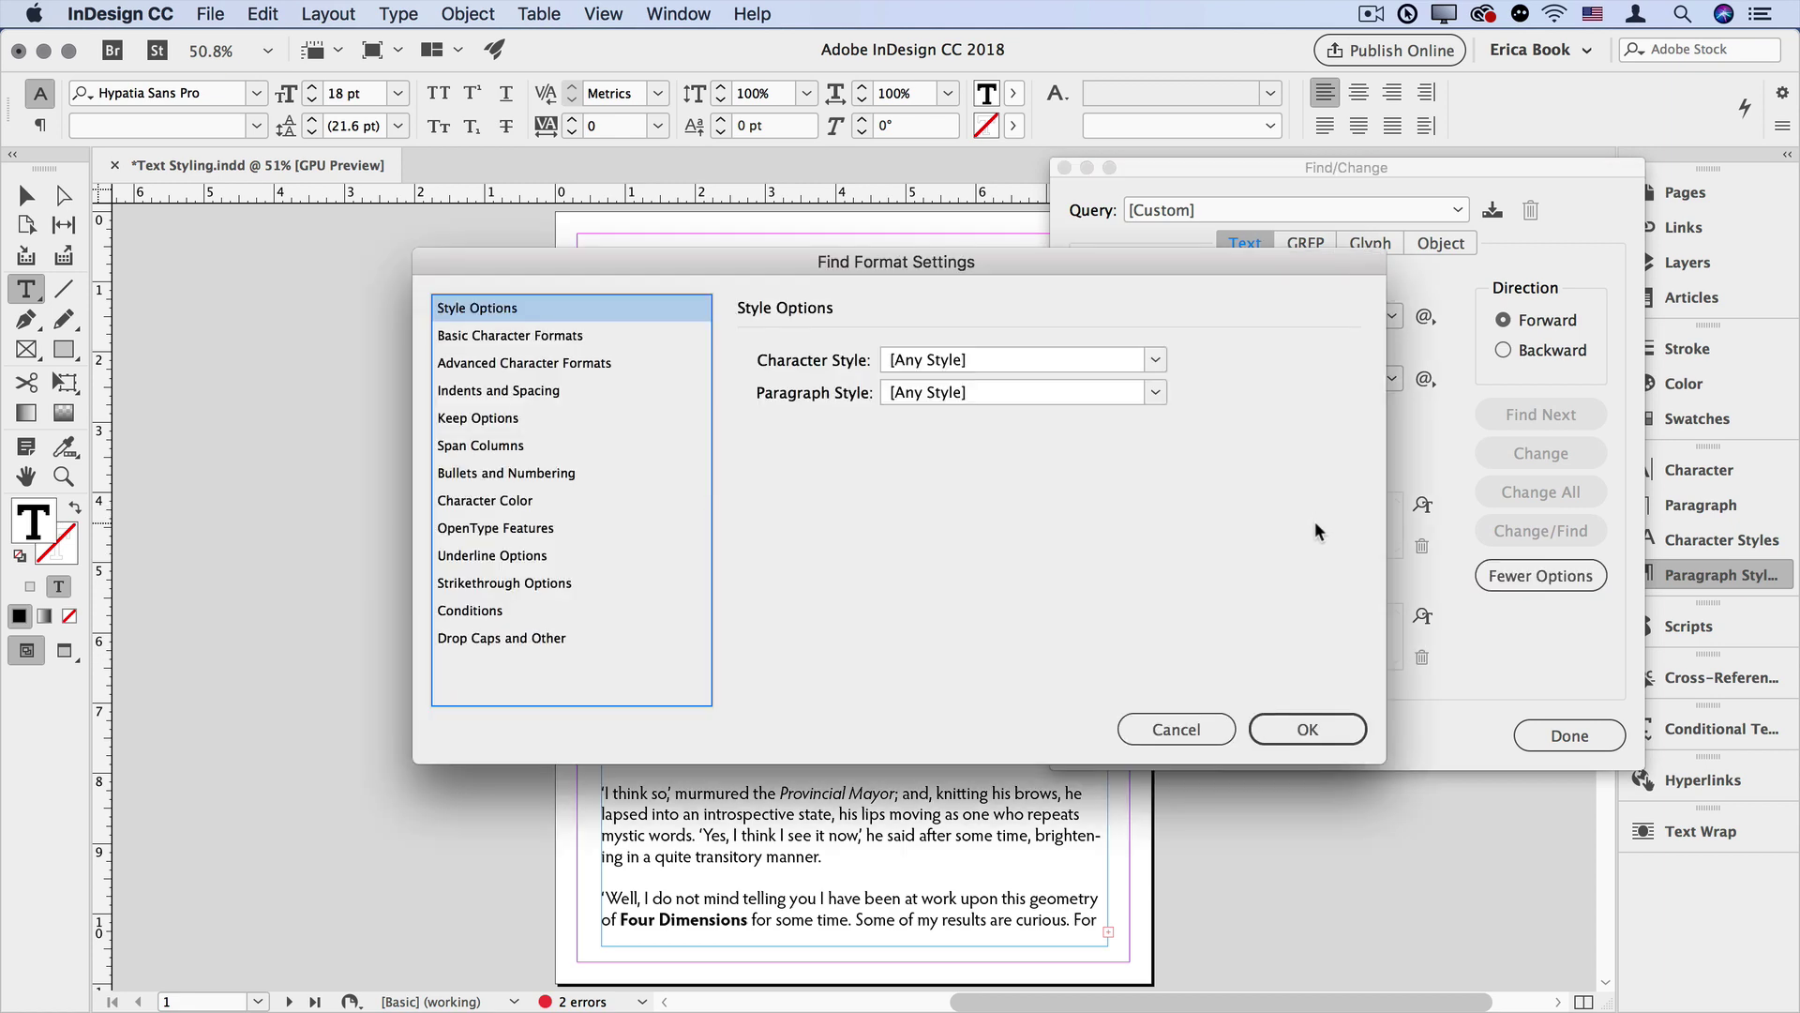
{"action": "left_click", "coordinate": [606, 335]}
{"action": "left_click", "coordinate": [933, 385]}
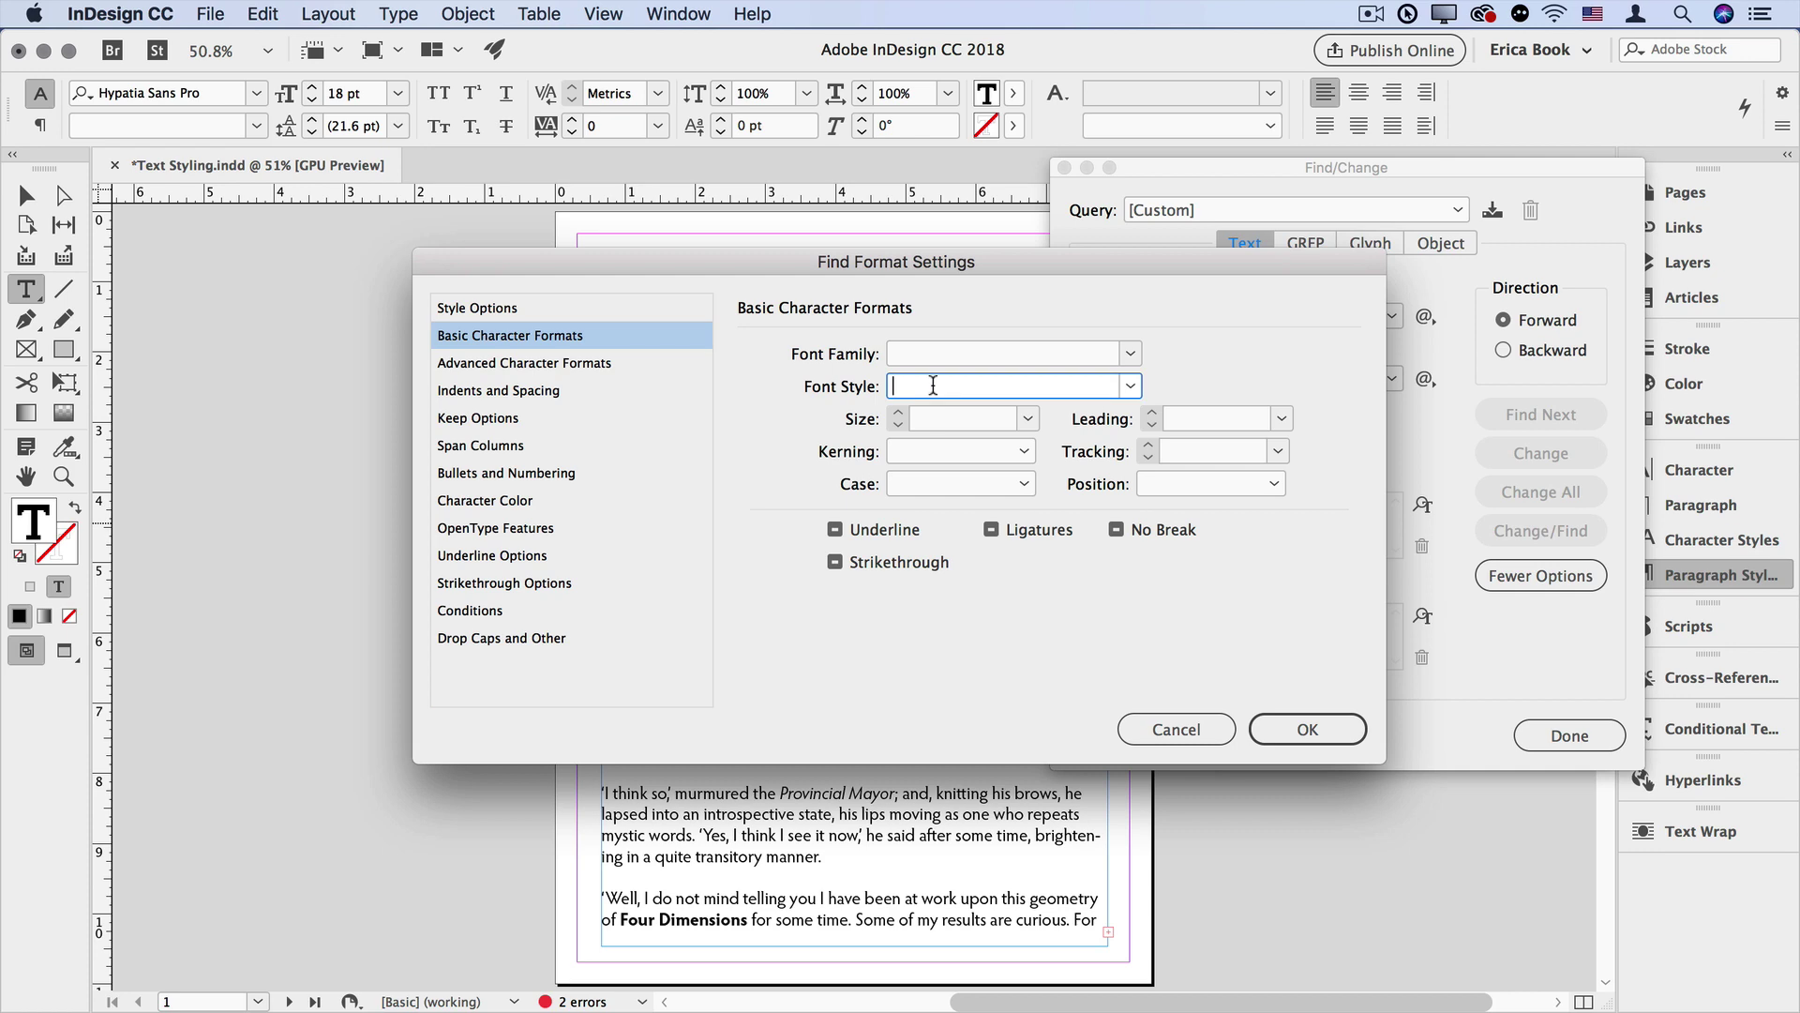
{"action": "type", "text": "Bold"}
{"action": "left_click", "coordinate": [1129, 386]}
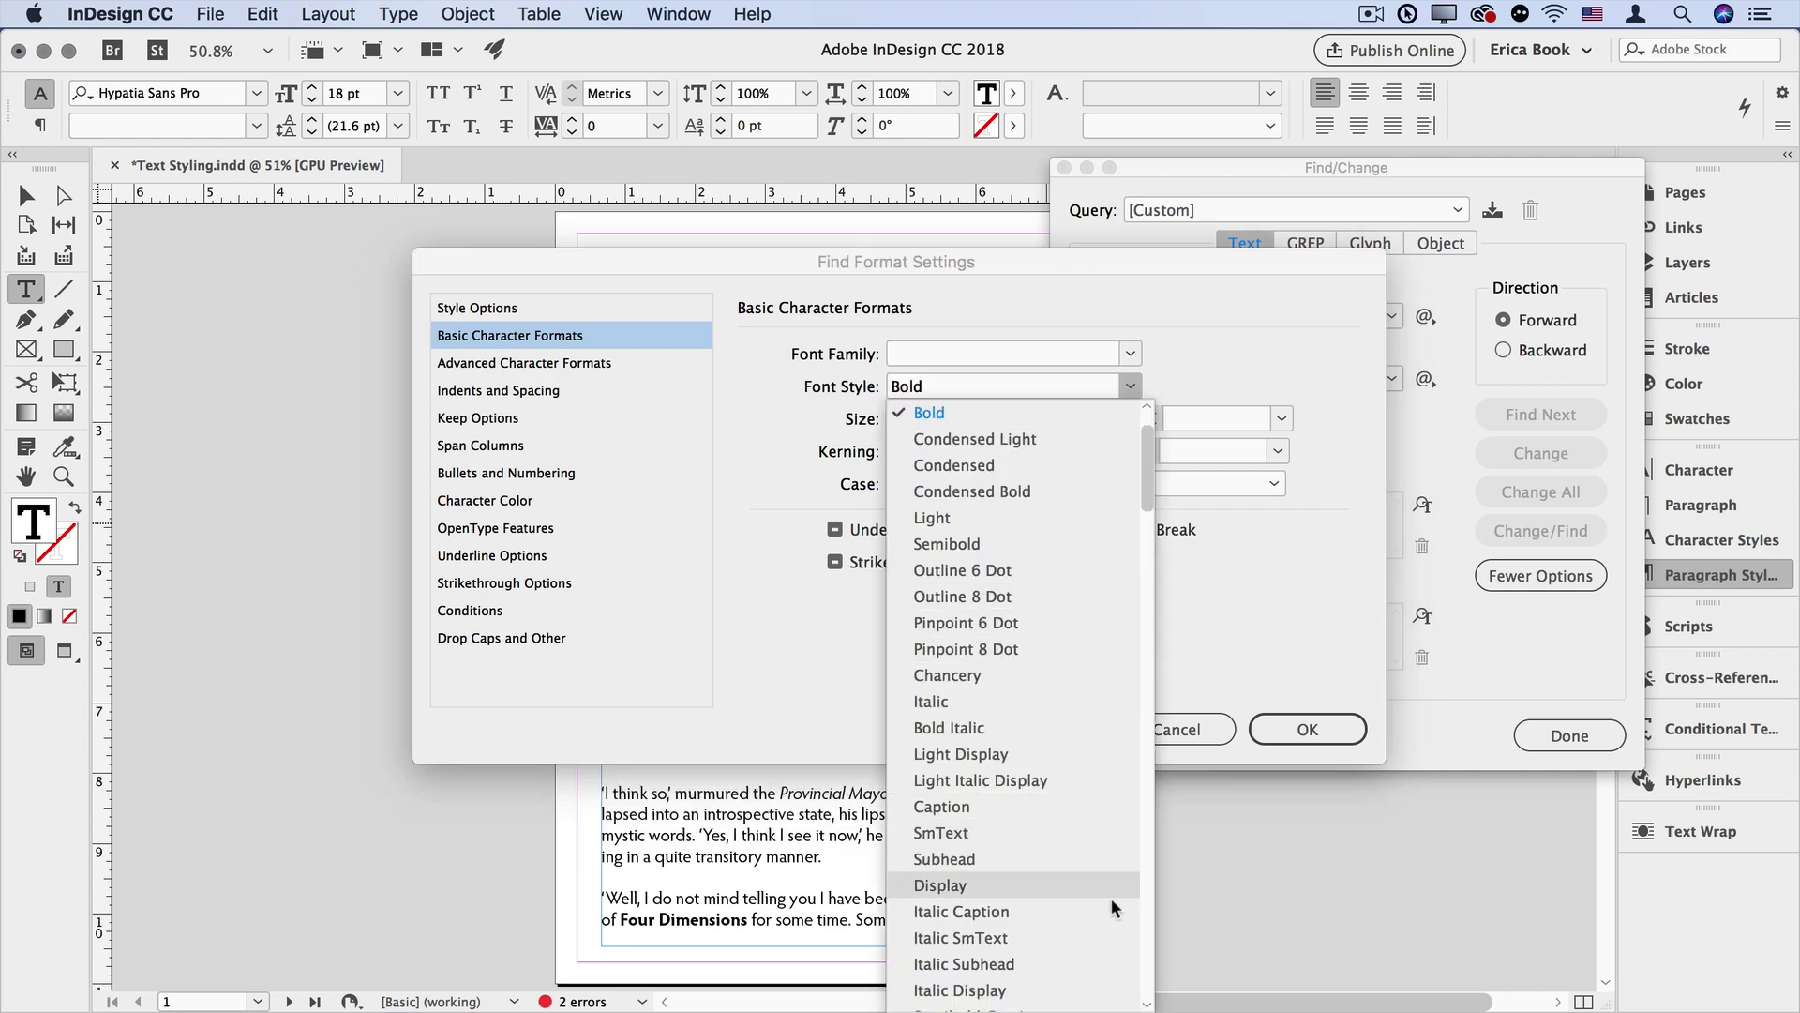
{"action": "scroll", "coordinate": [1114, 931], "scroll_direction": "down", "scroll_amount": 20}
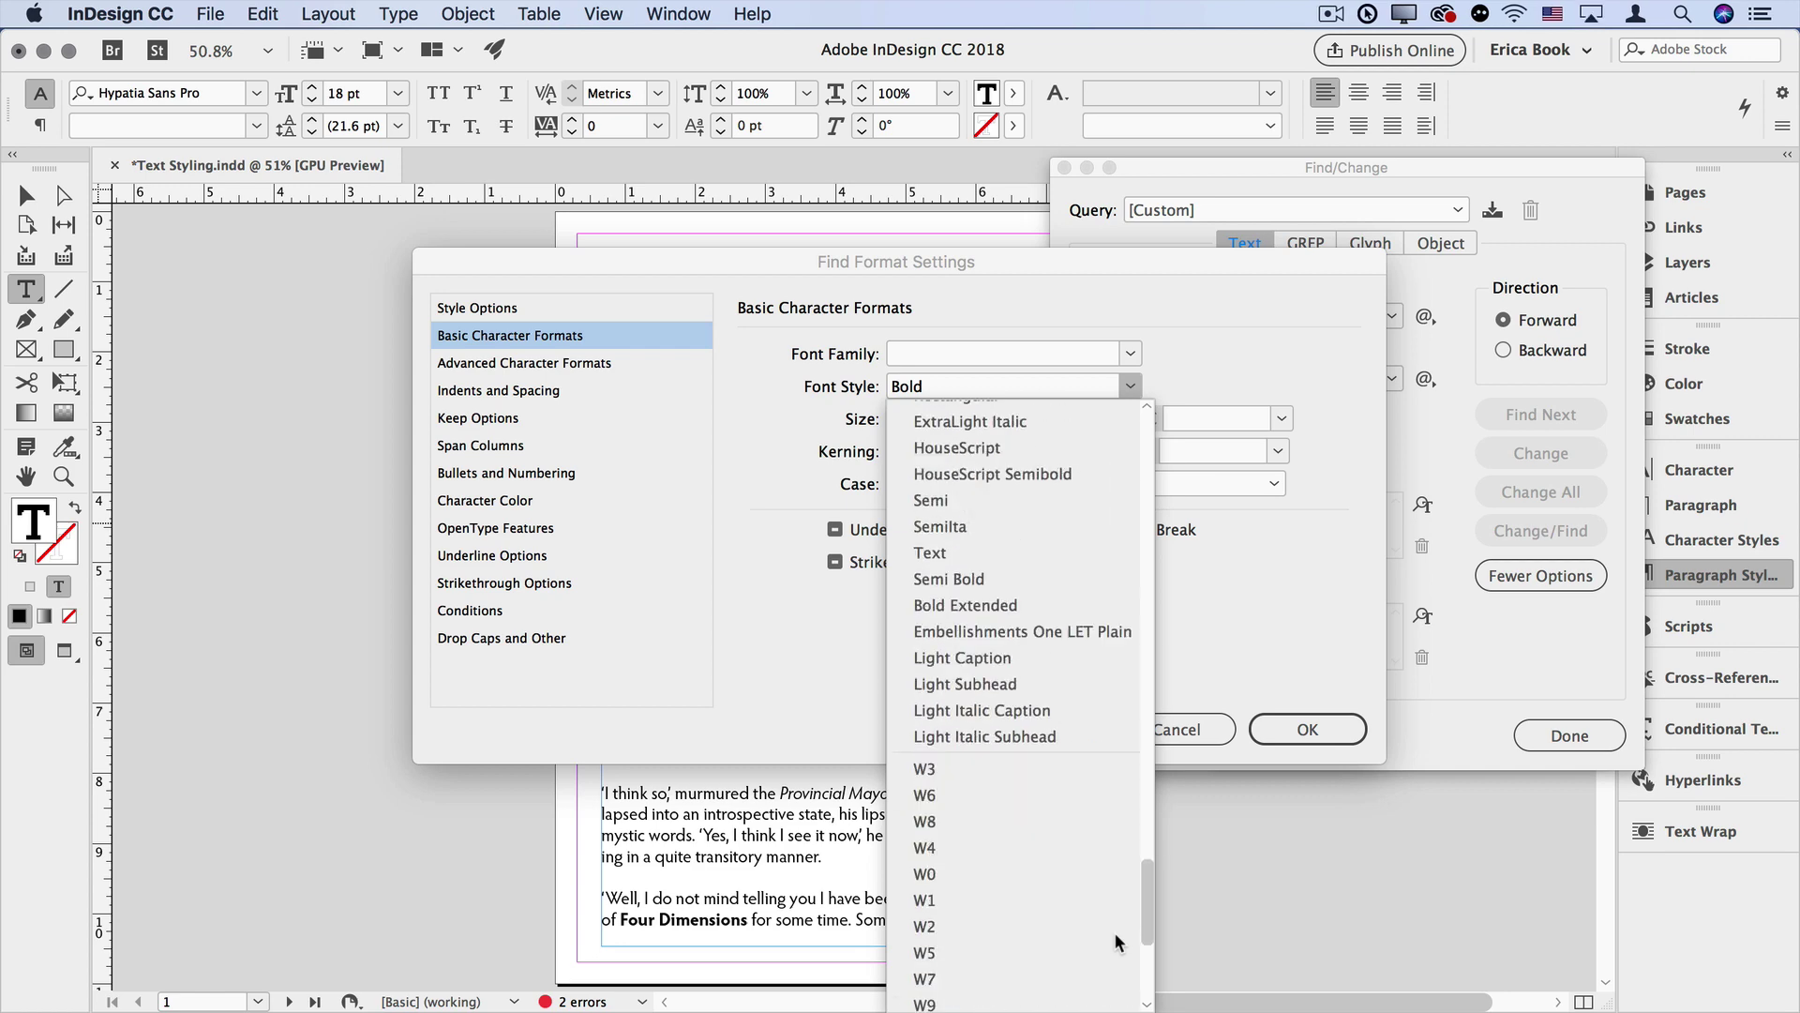
{"action": "scroll", "coordinate": [1114, 931], "scroll_direction": "up", "scroll_amount": 20}
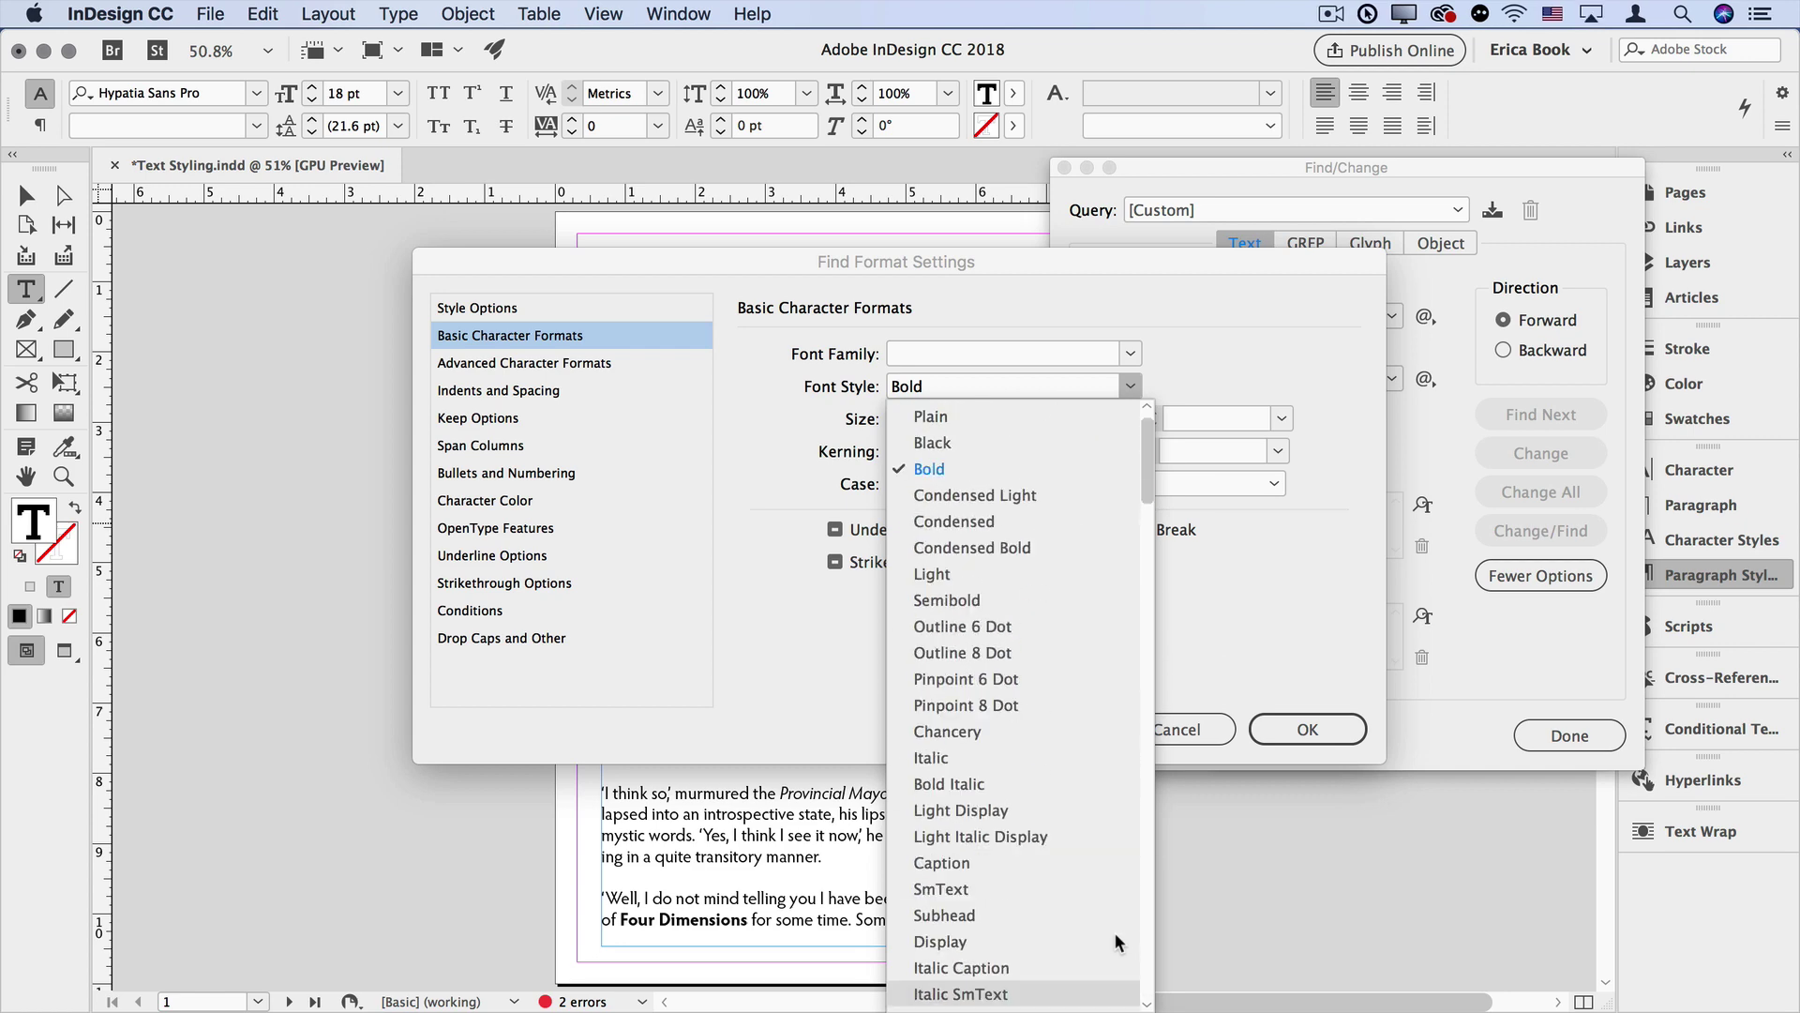
{"action": "left_click", "coordinate": [1264, 367]}
{"action": "left_click", "coordinate": [1307, 730]}
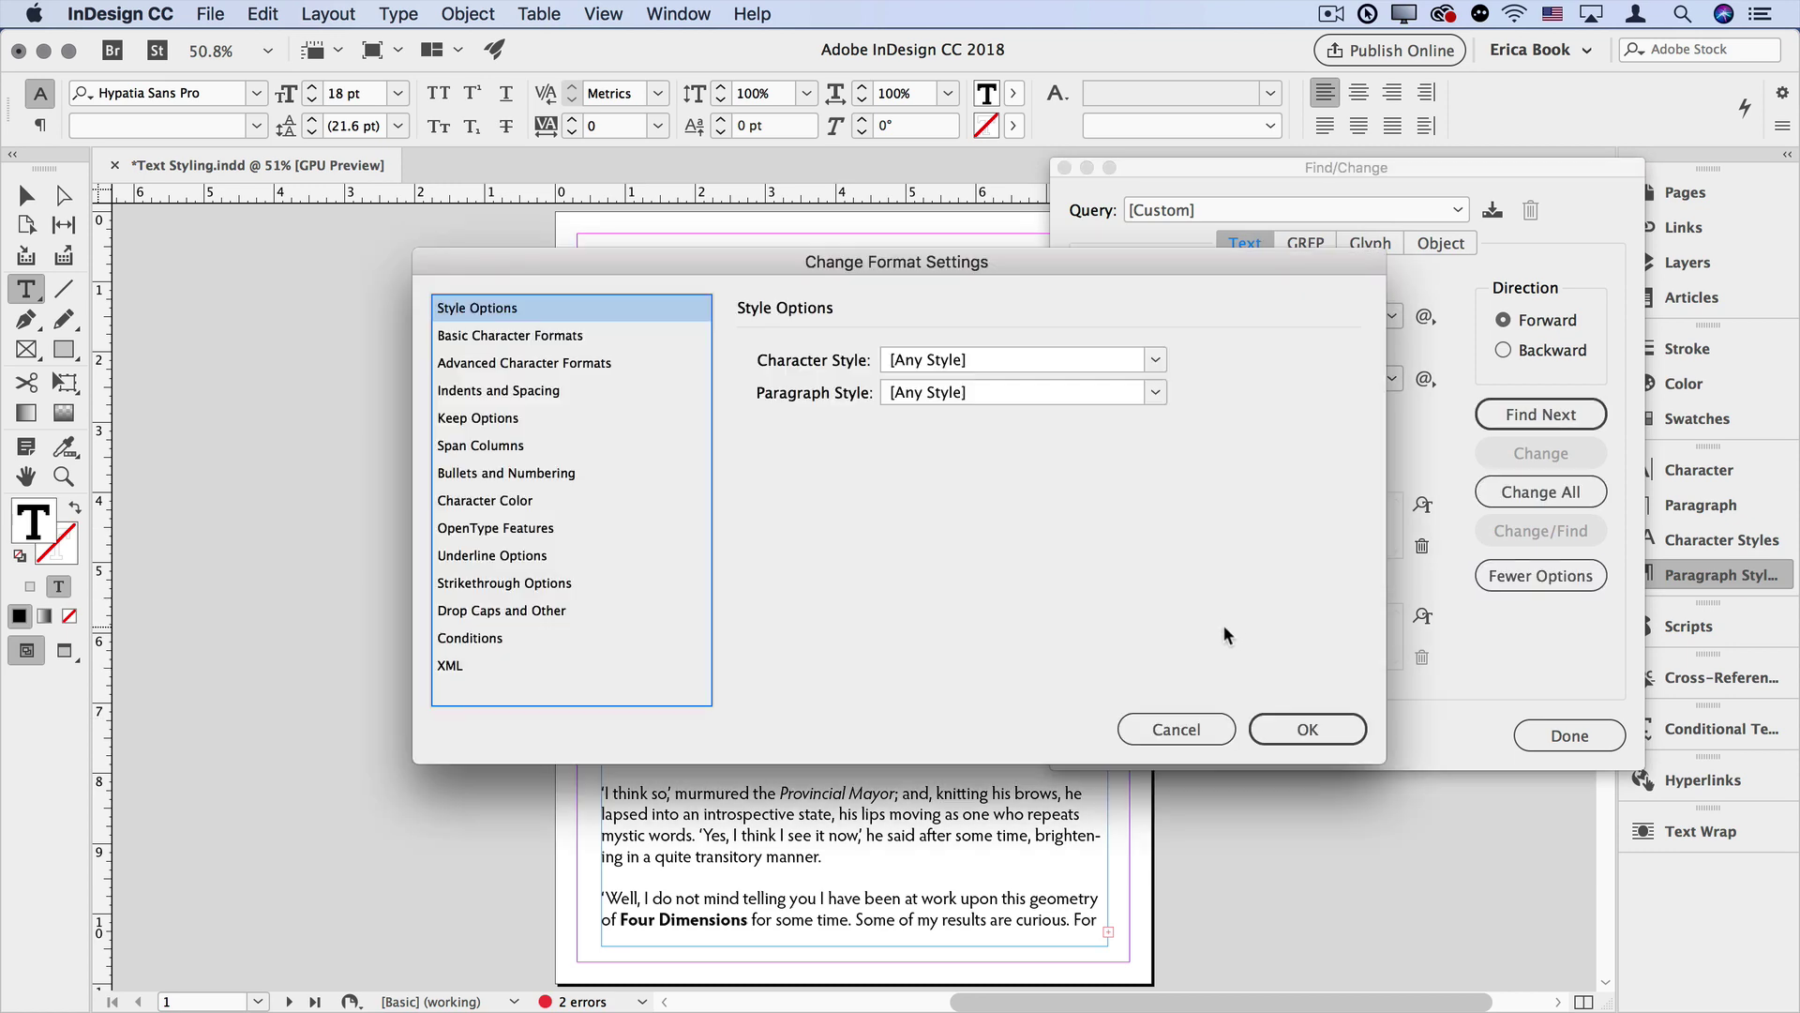
Step: Set the Change Format to the Bold character style and change all 6 bold matches
{"action": "left_click", "coordinate": [1144, 360]}
{"action": "left_click", "coordinate": [1050, 466]}
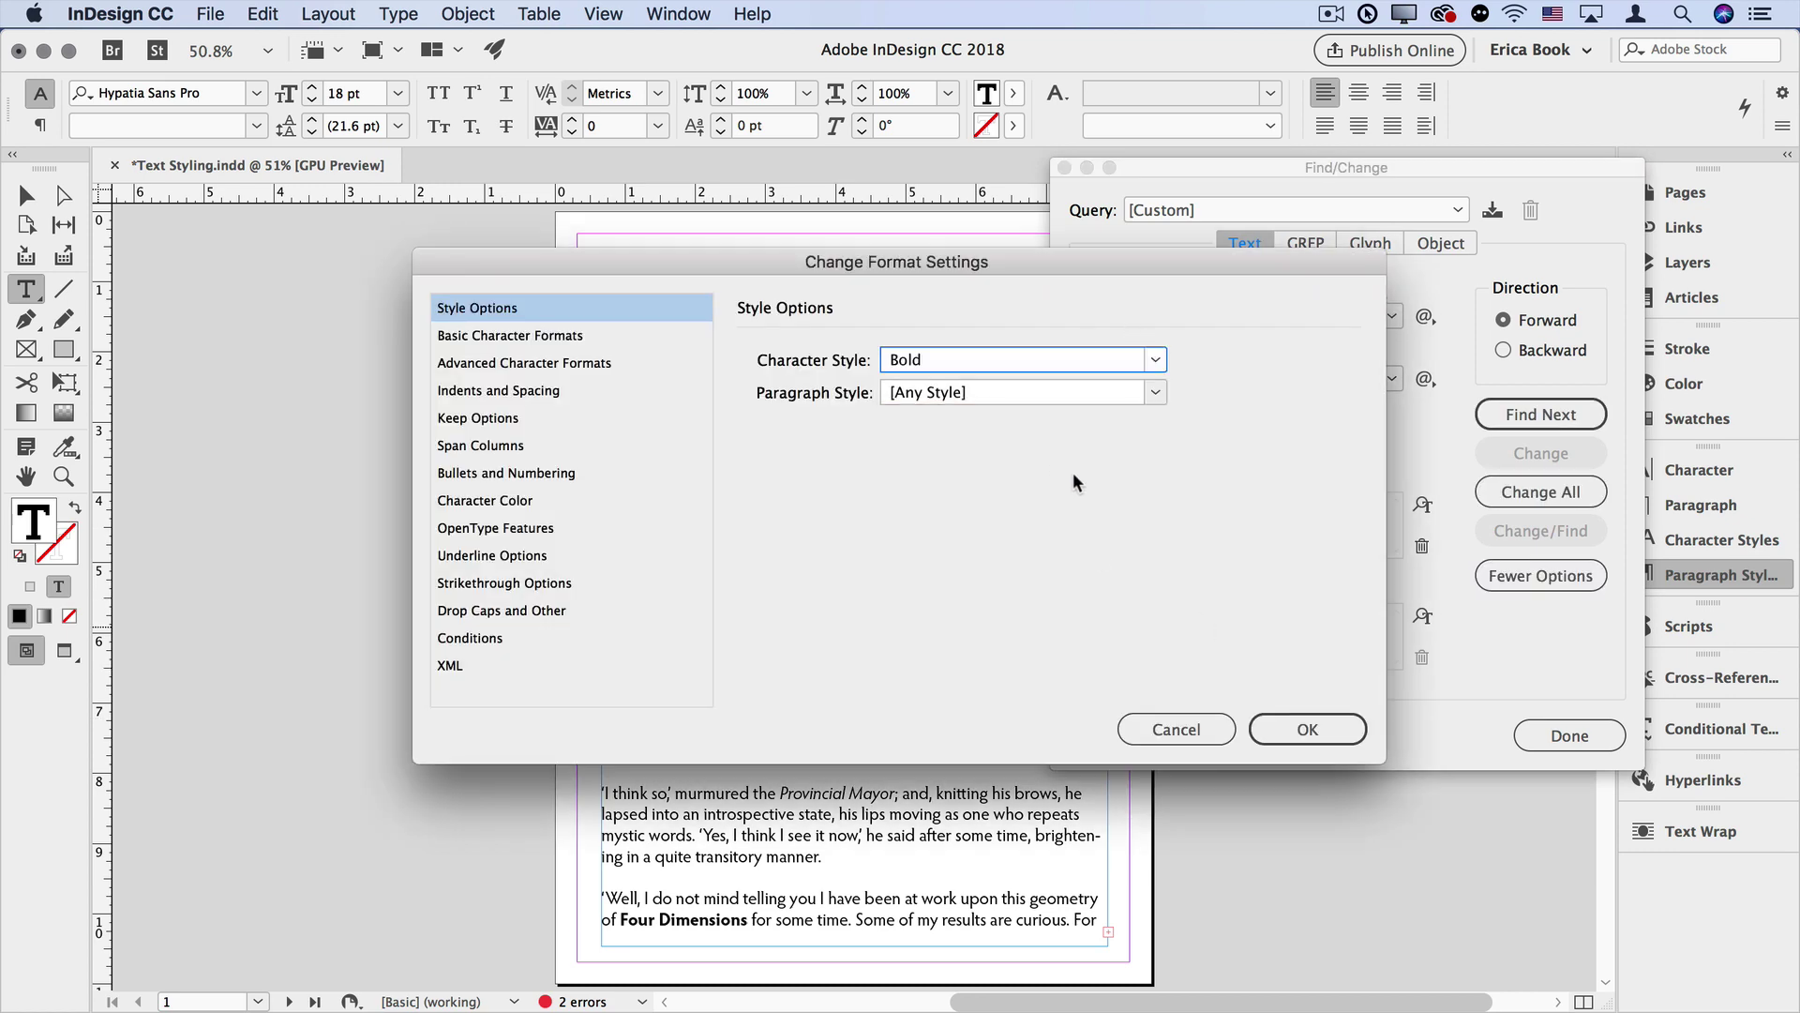
{"action": "left_click", "coordinate": [1307, 730]}
{"action": "left_click", "coordinate": [1528, 497]}
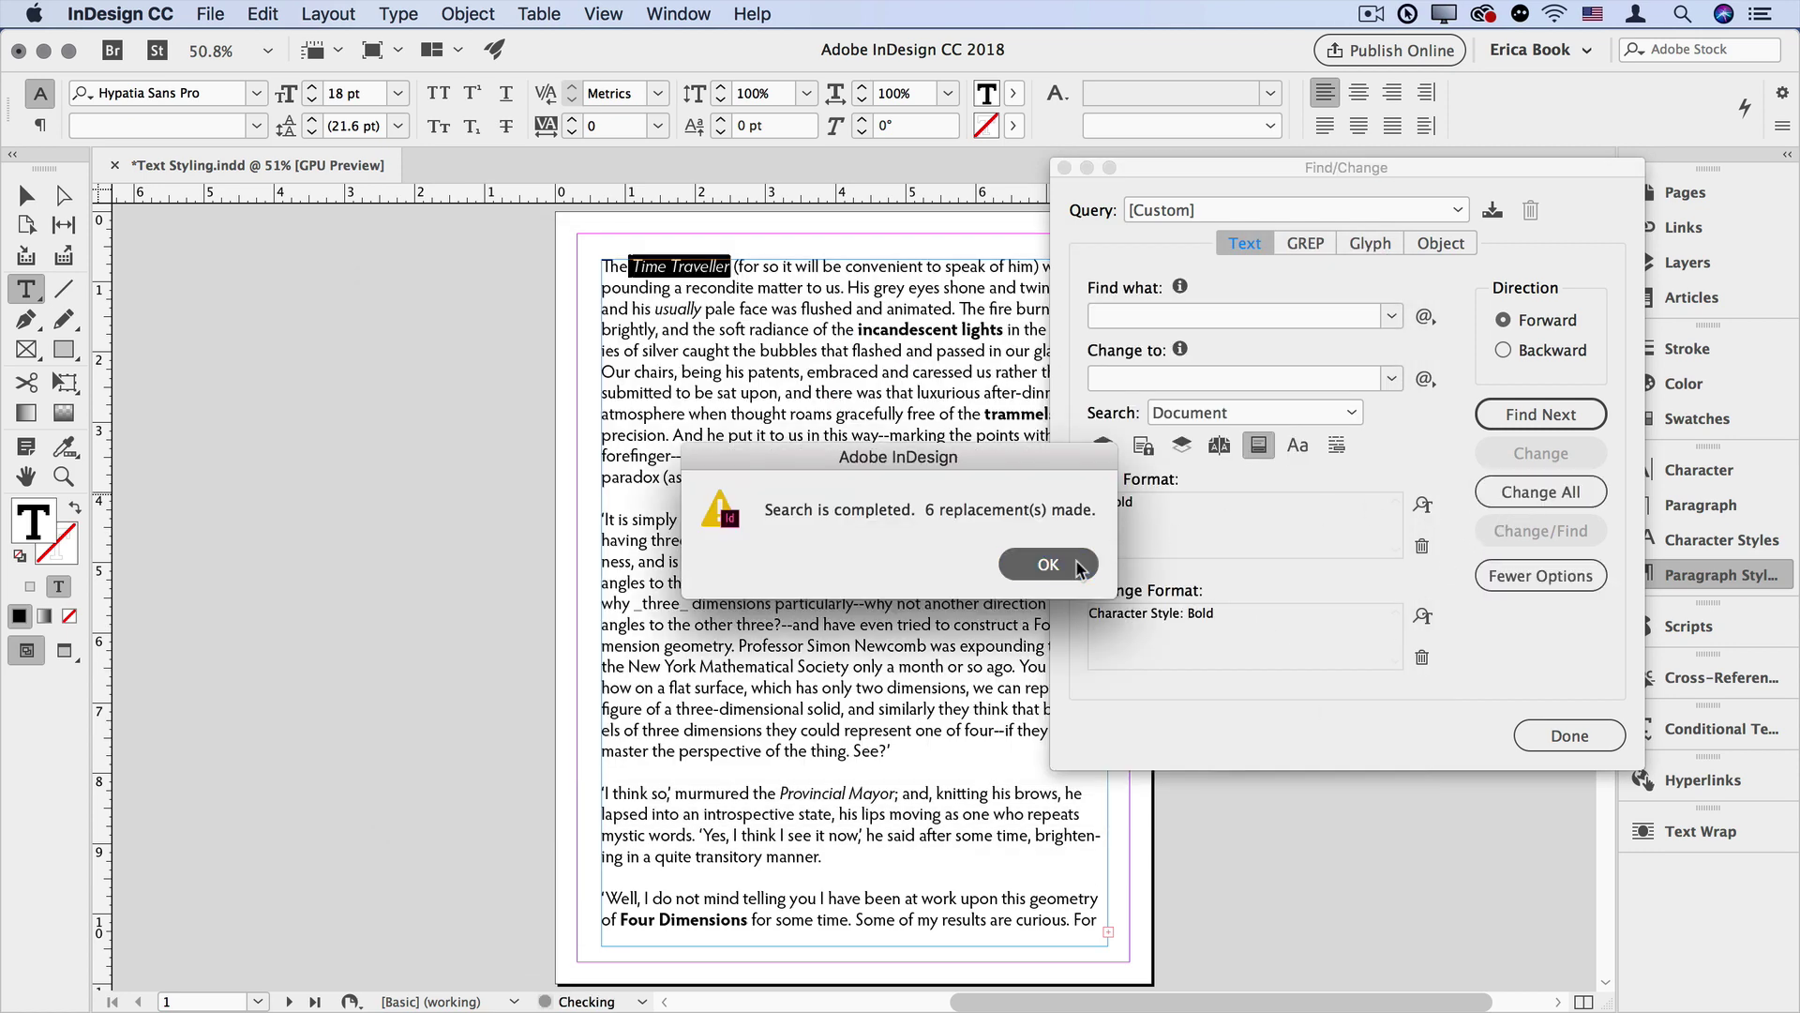
{"action": "left_click", "coordinate": [1048, 563]}
Step: Close Find/Change and check 'Traveller' has the Italic and 'trammels' the Bold character style
{"action": "left_click", "coordinate": [1569, 735]}
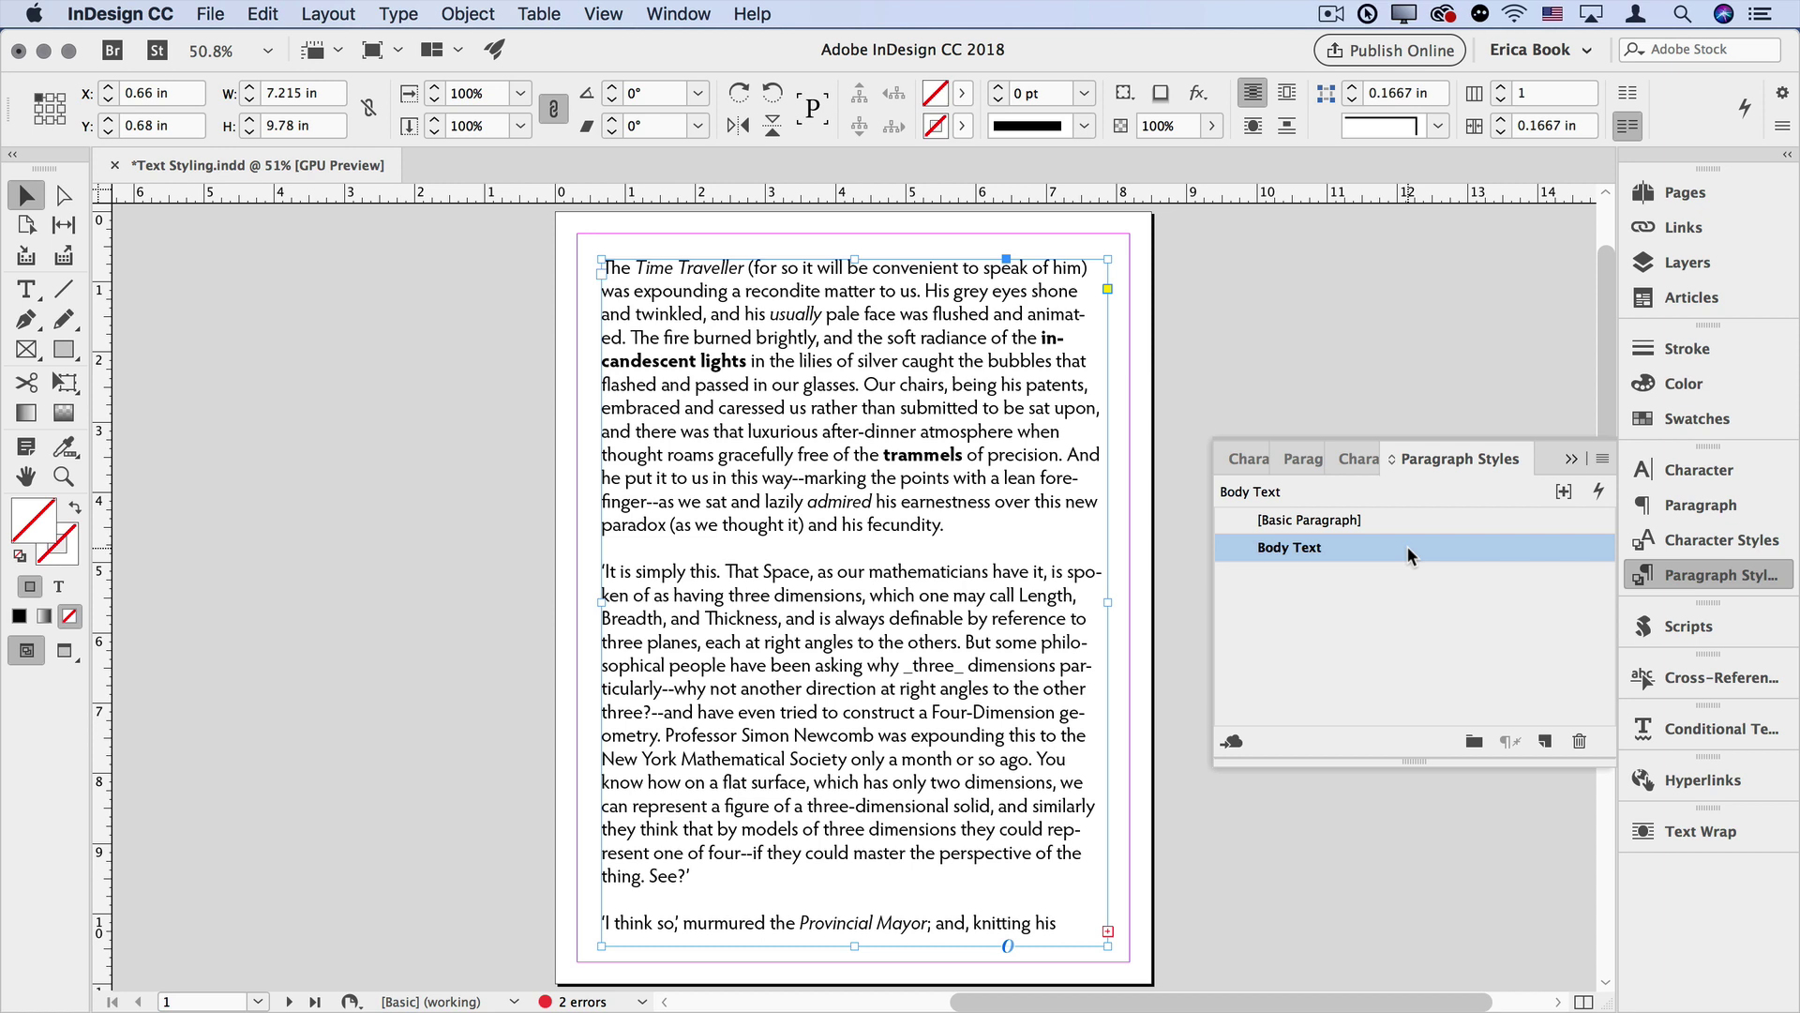
{"action": "double_click", "coordinate": [709, 266]}
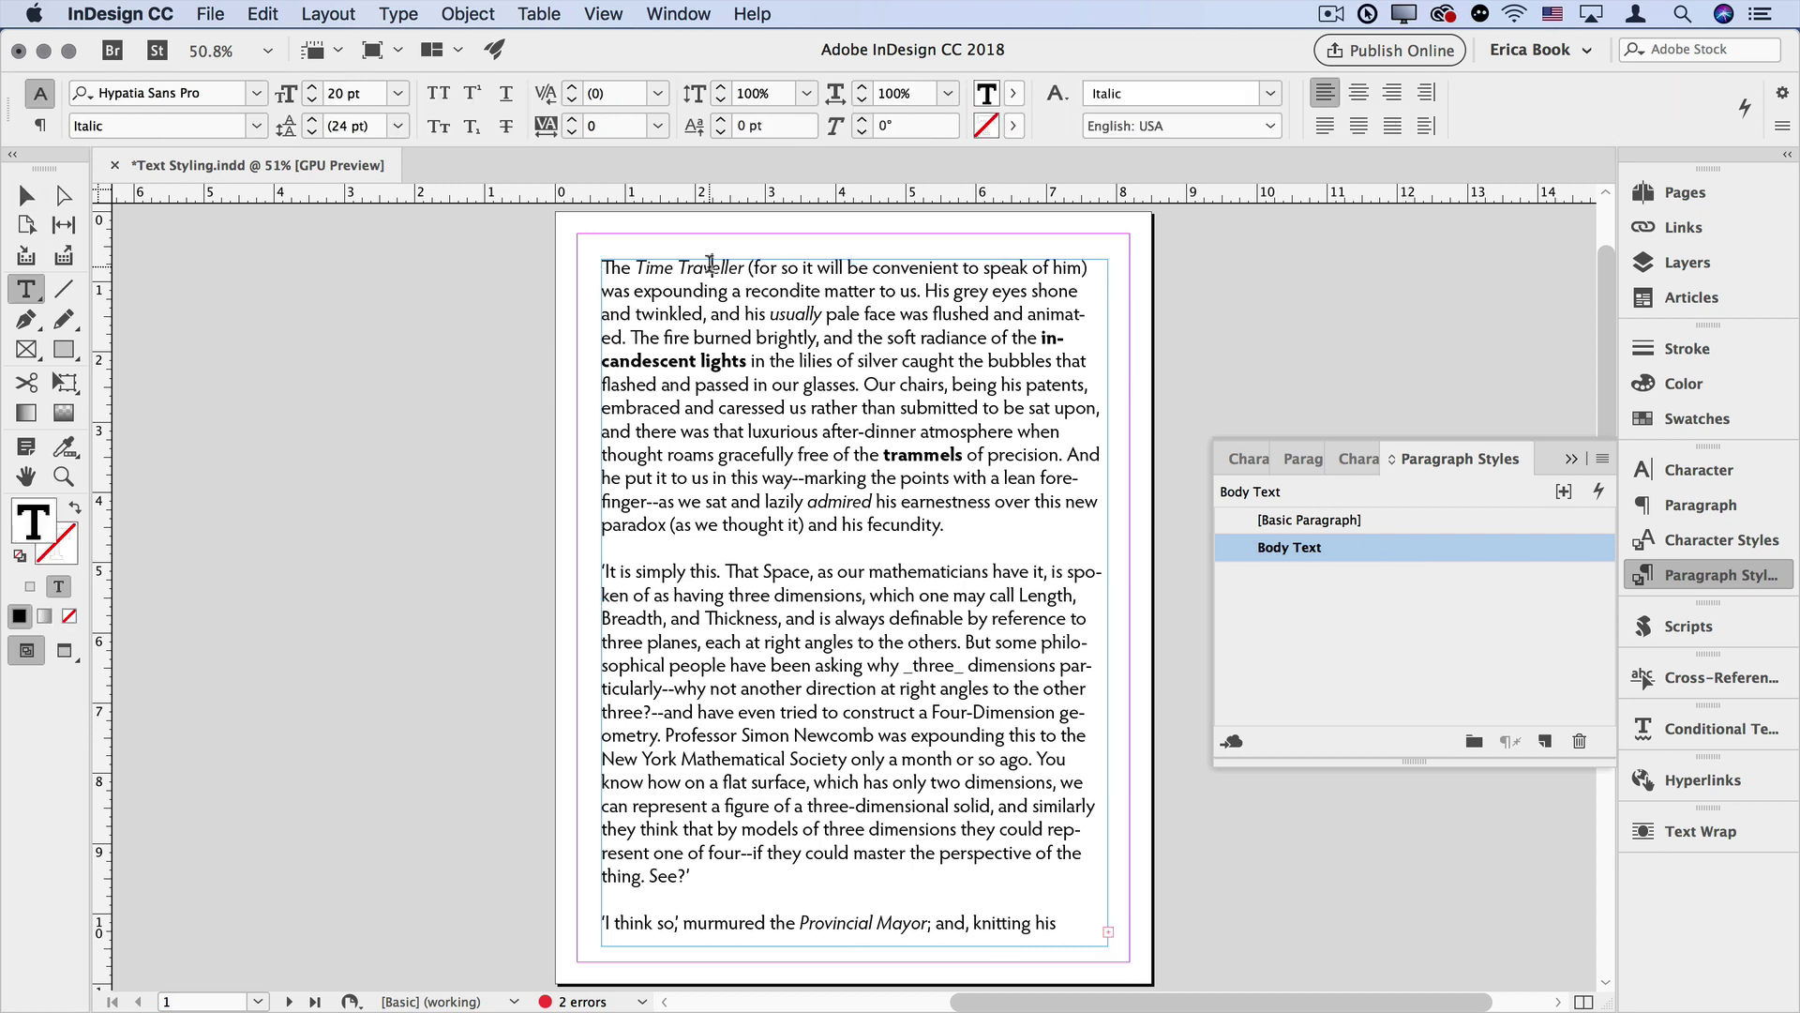
{"action": "double_click", "coordinate": [709, 266]}
{"action": "left_click", "coordinate": [1722, 539]}
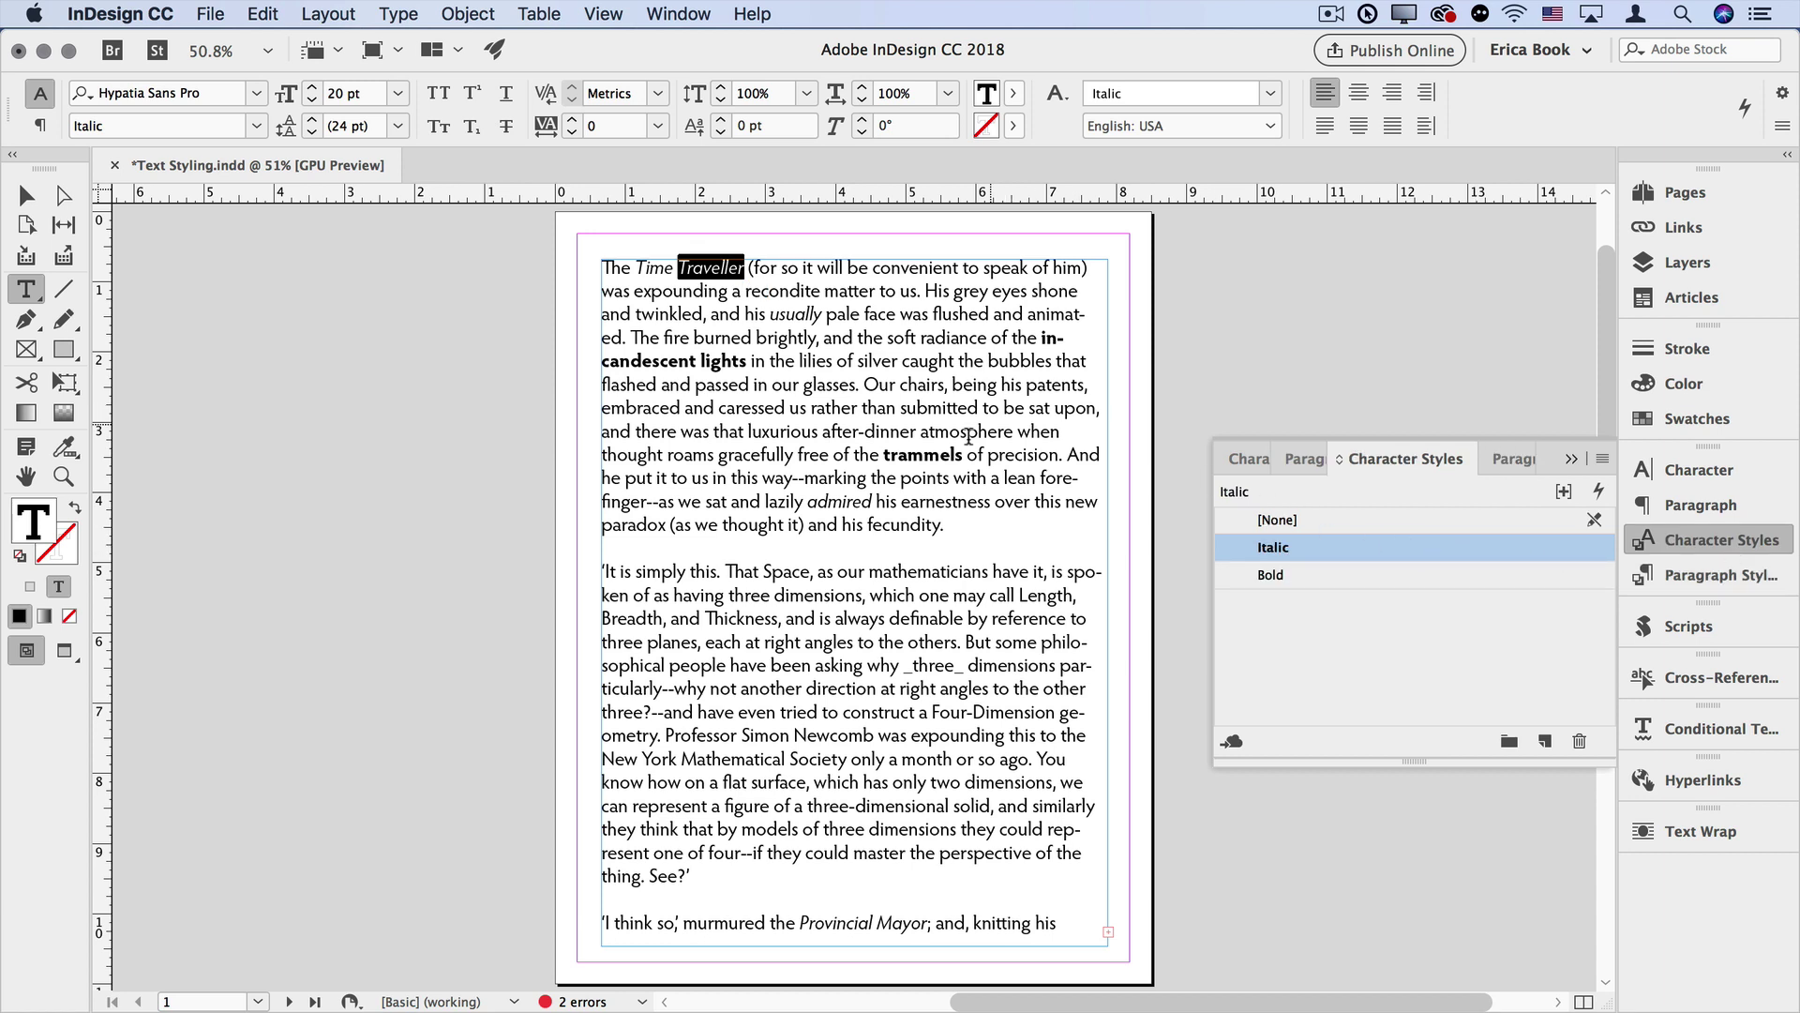
{"action": "double_click", "coordinate": [928, 456]}
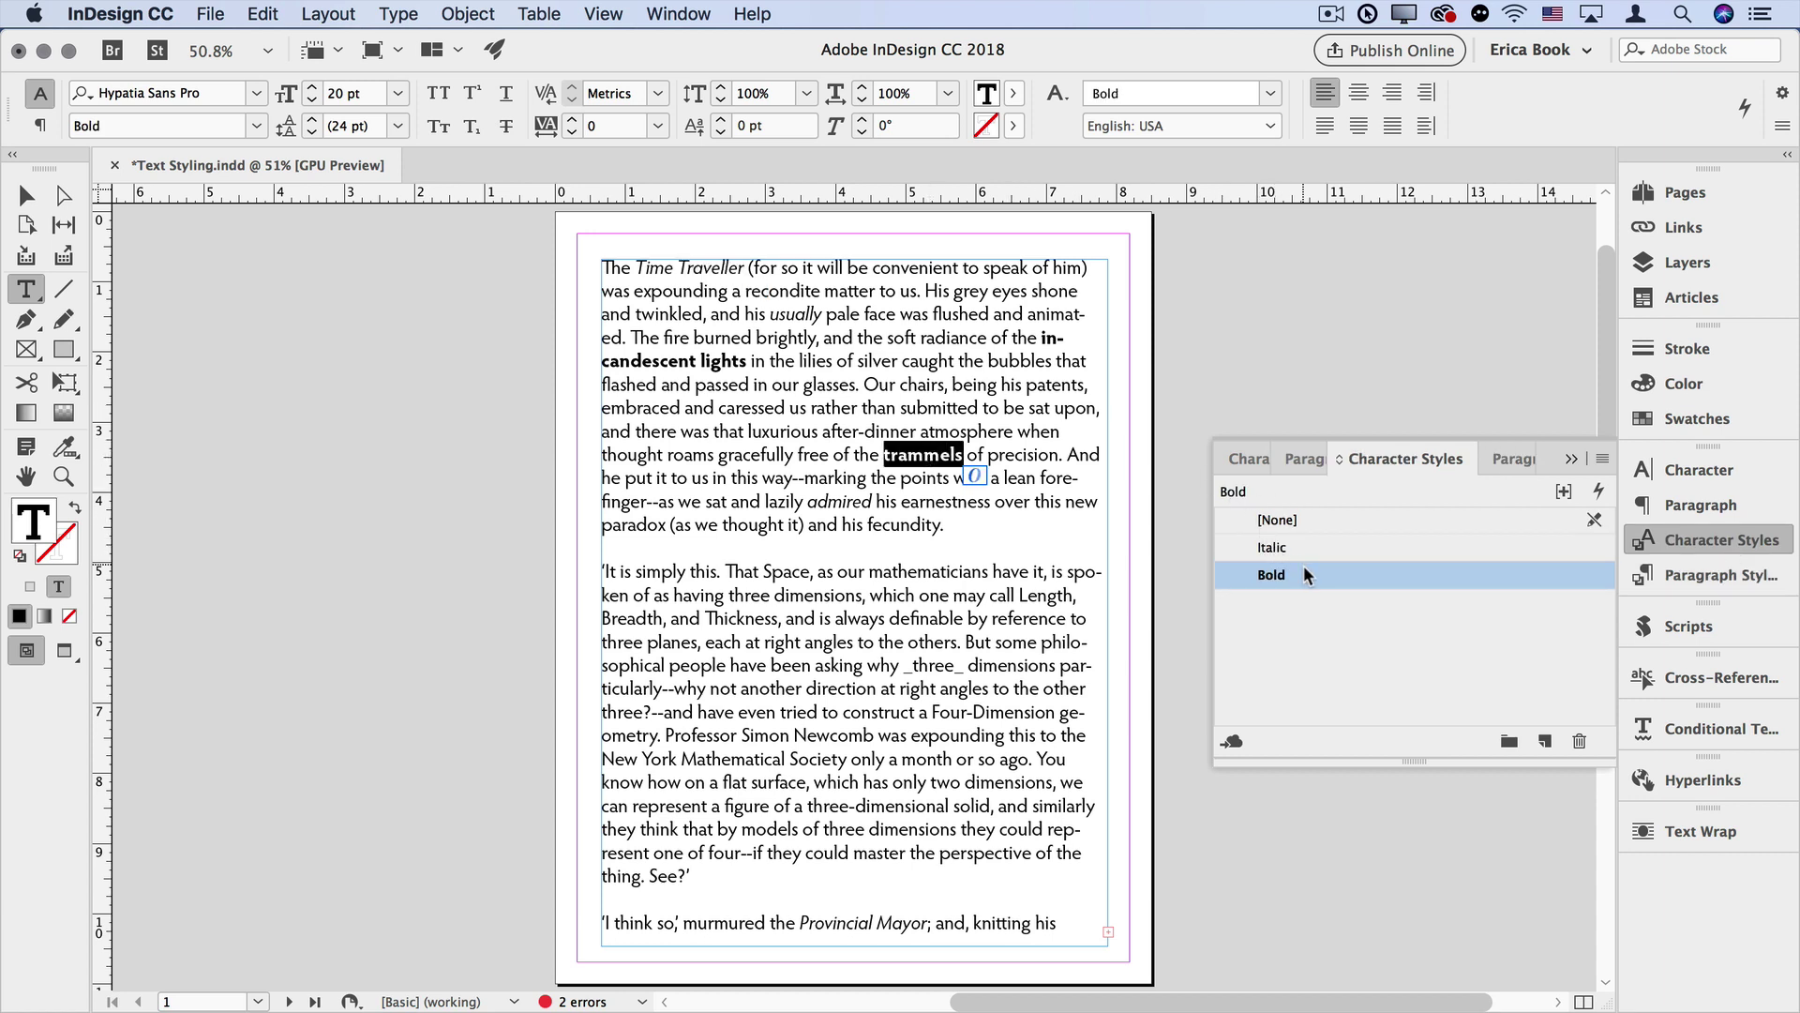